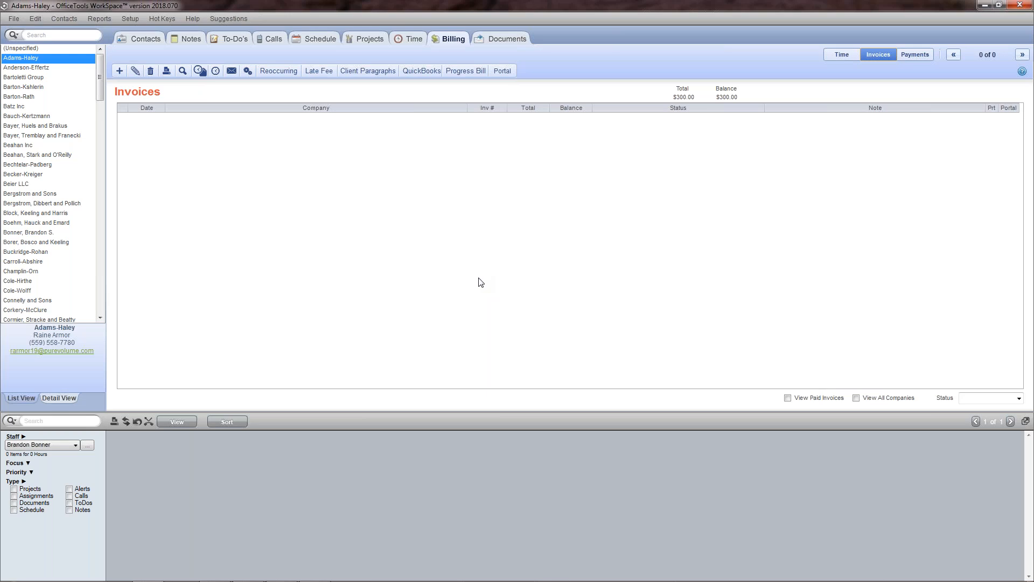
# - Look through the QuickBooks setup options and open the match and synchronize window for work codes
pyautogui.click(130, 19)
pyautogui.moveTo(177, 83)
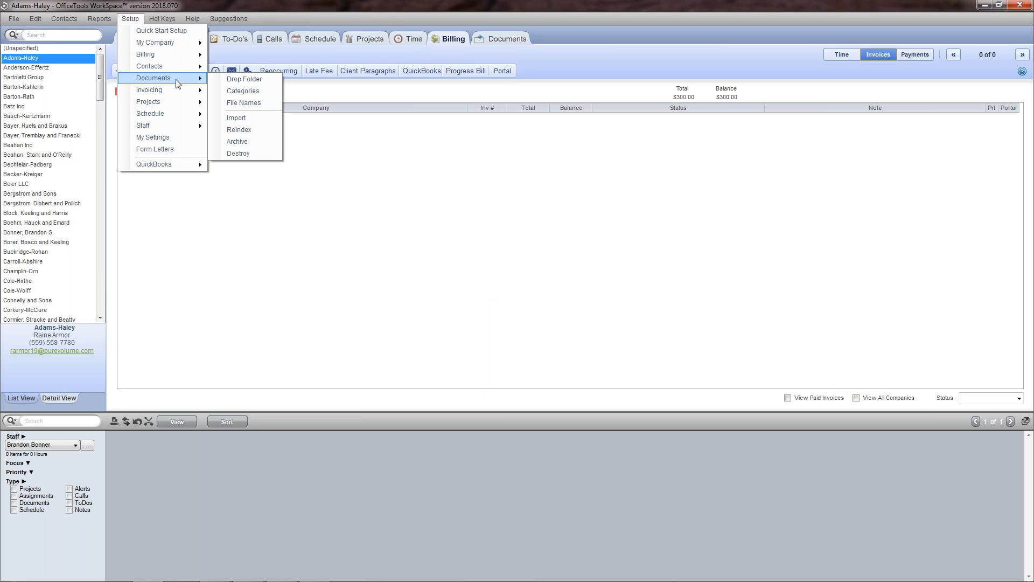
pyautogui.moveTo(181, 166)
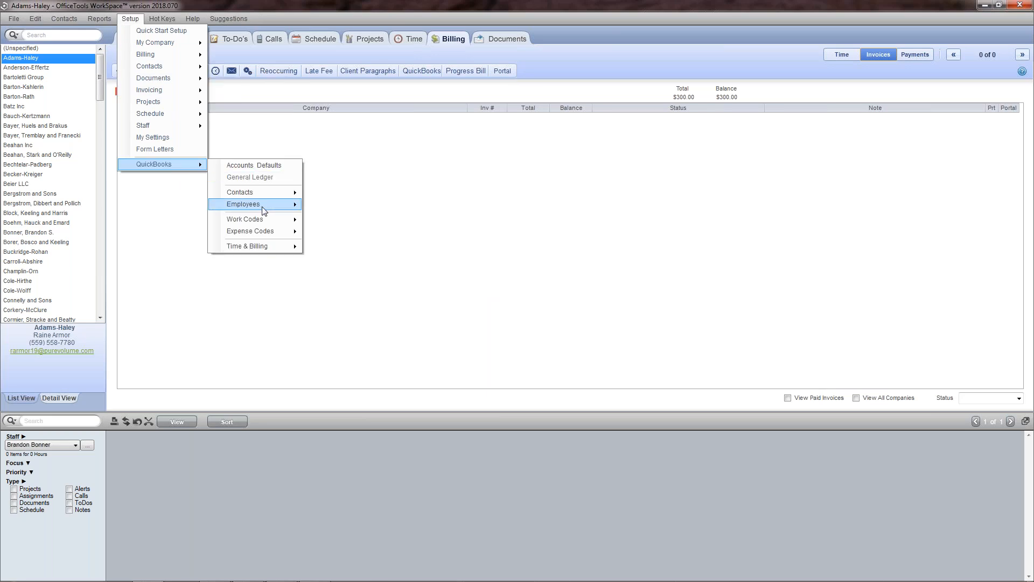
pyautogui.moveTo(281, 221)
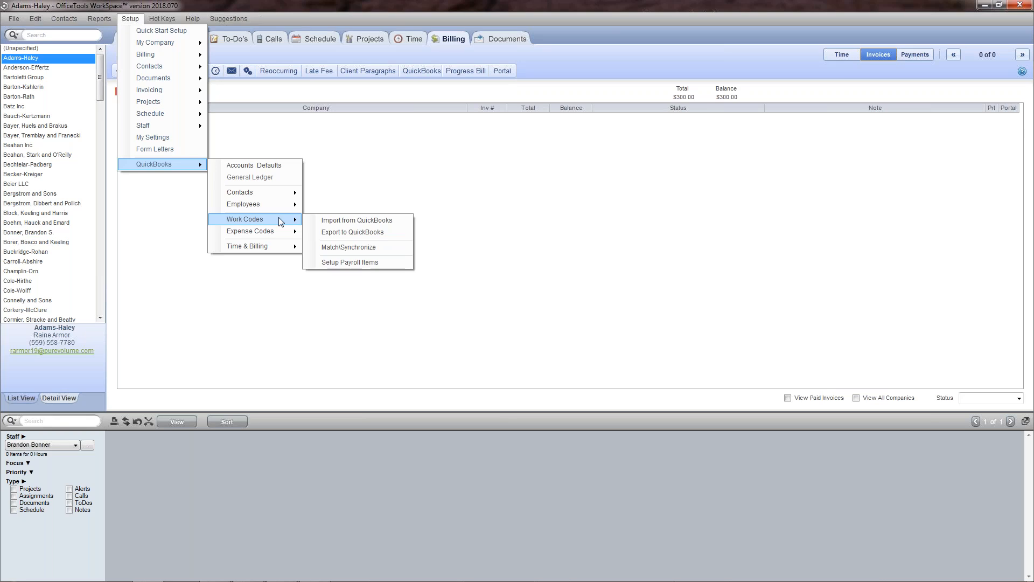
pyautogui.moveTo(271, 252)
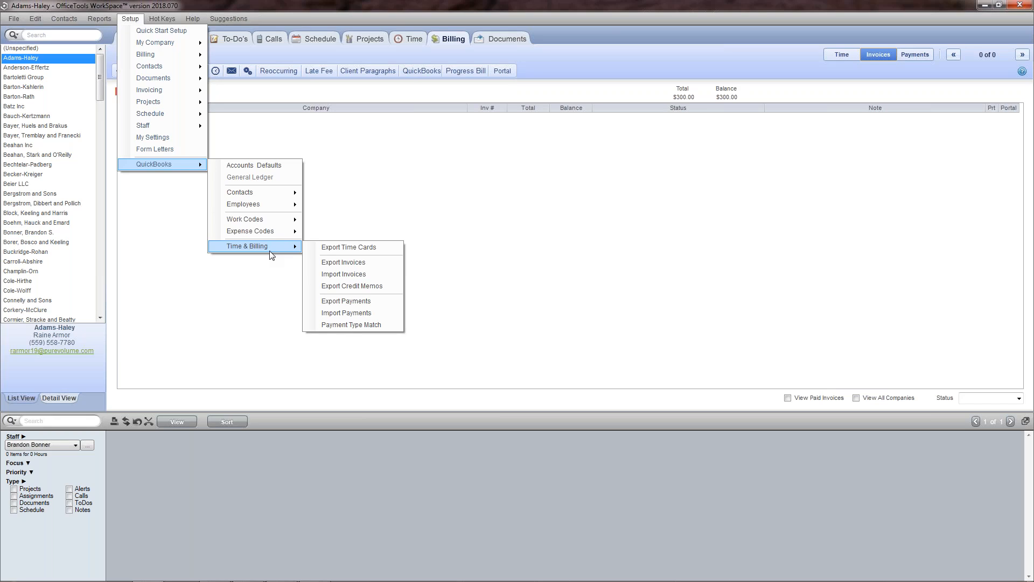
pyautogui.moveTo(274, 195)
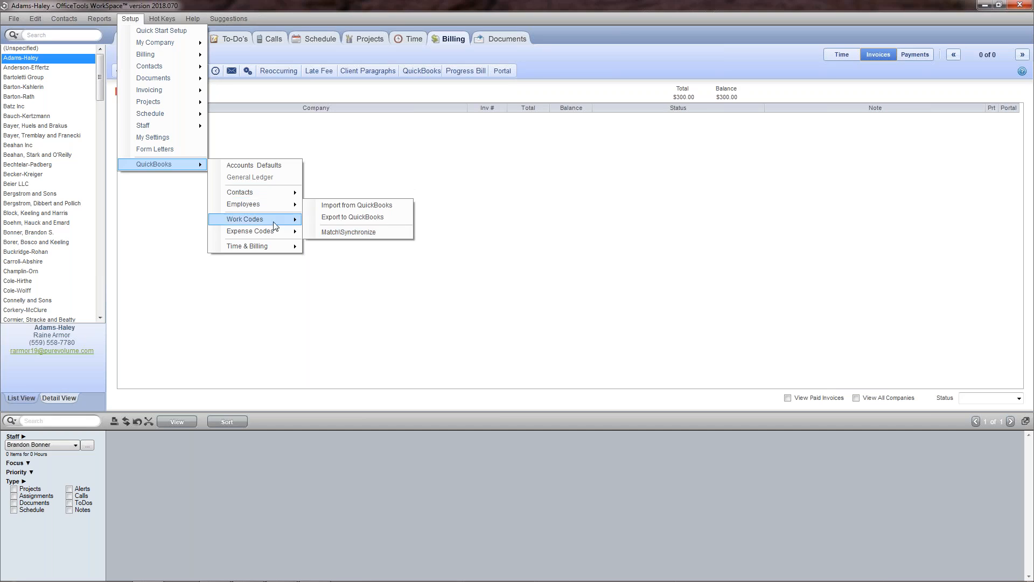
pyautogui.moveTo(275, 234)
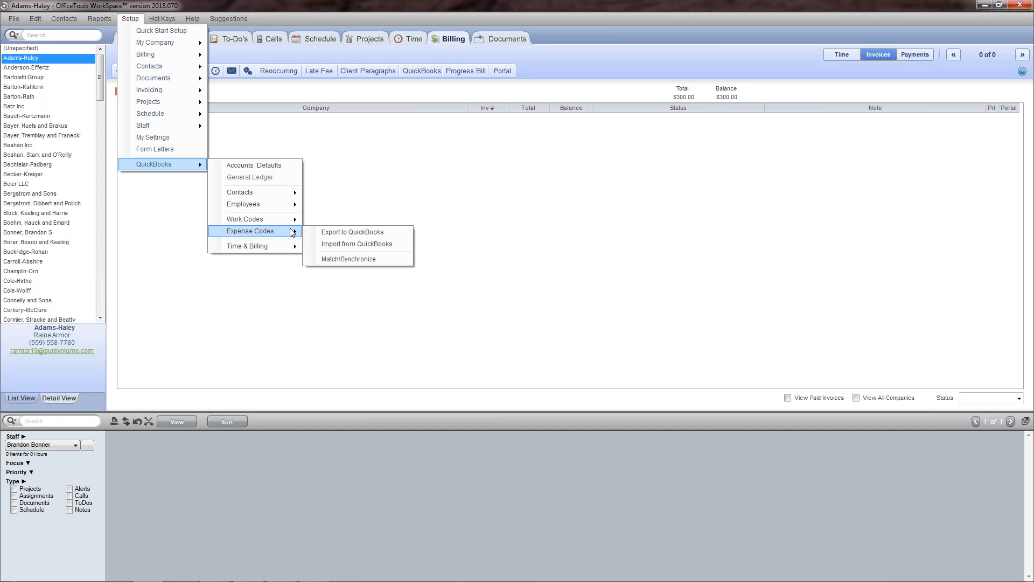
pyautogui.click(337, 249)
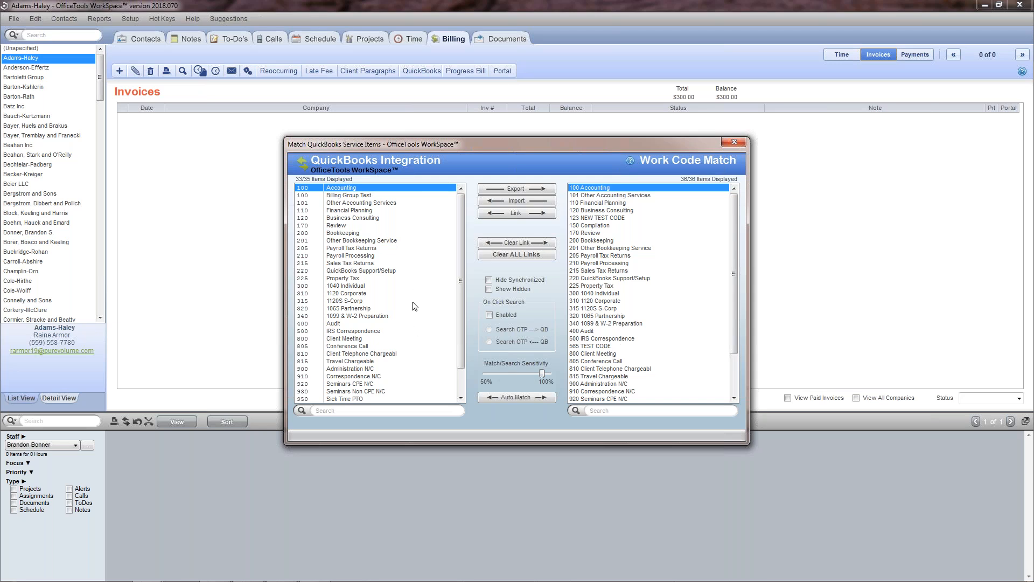
# - Compare Billing Group Test with 565 TEST CODE and 110 Financial Planning with its counterpart, and close the work code match window
pyautogui.click(386, 196)
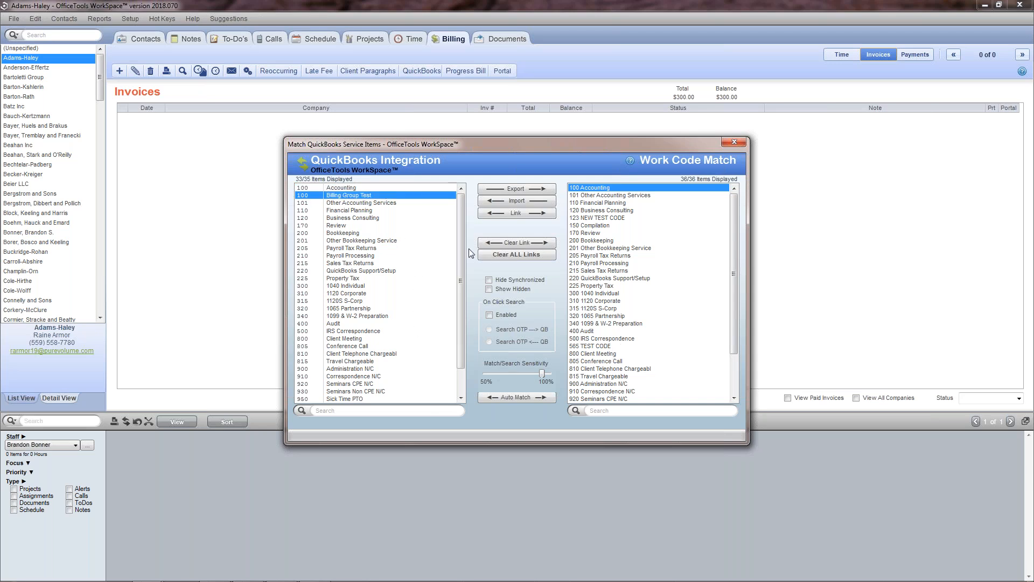
pyautogui.click(618, 346)
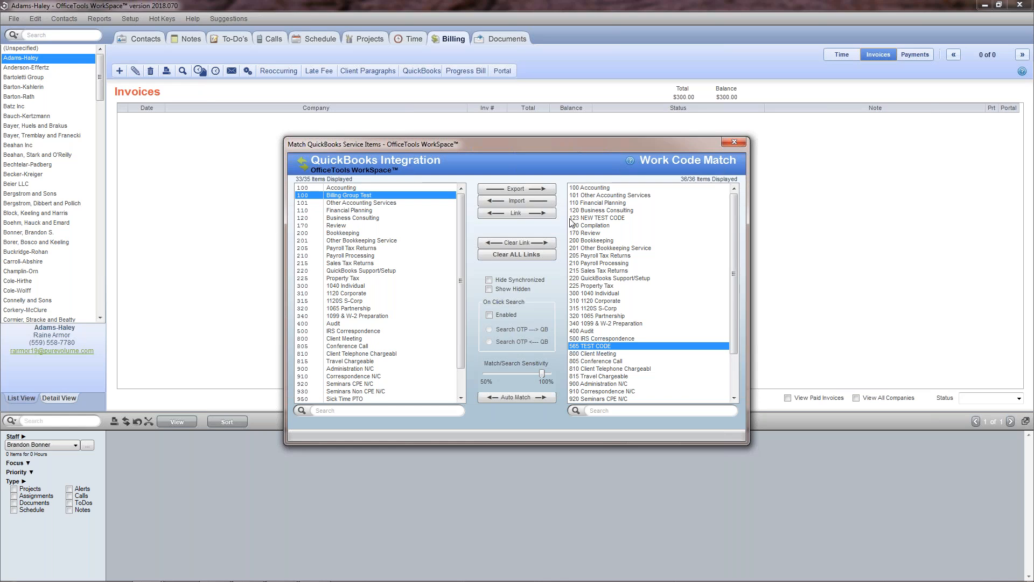
pyautogui.click(362, 210)
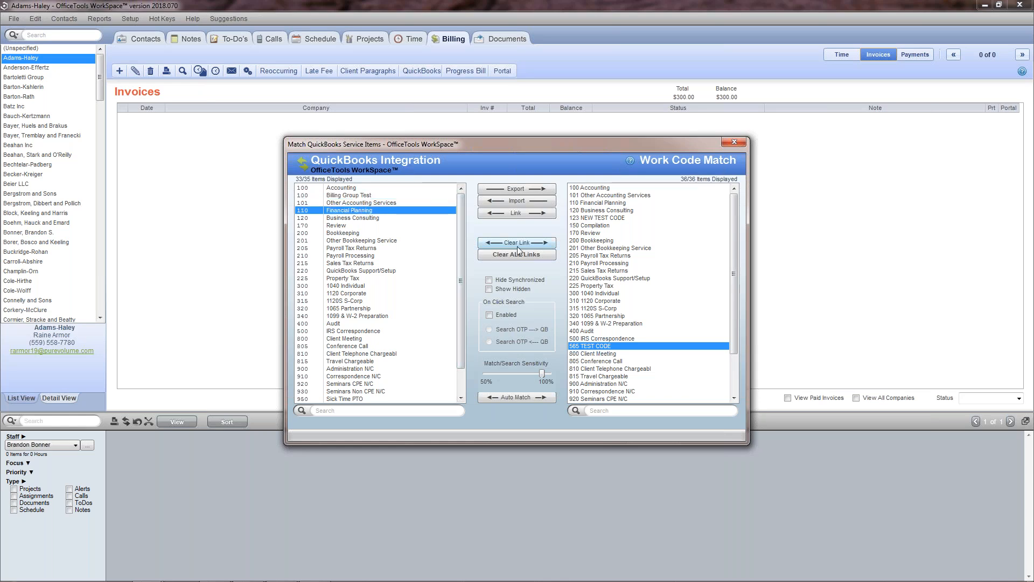
pyautogui.click(622, 203)
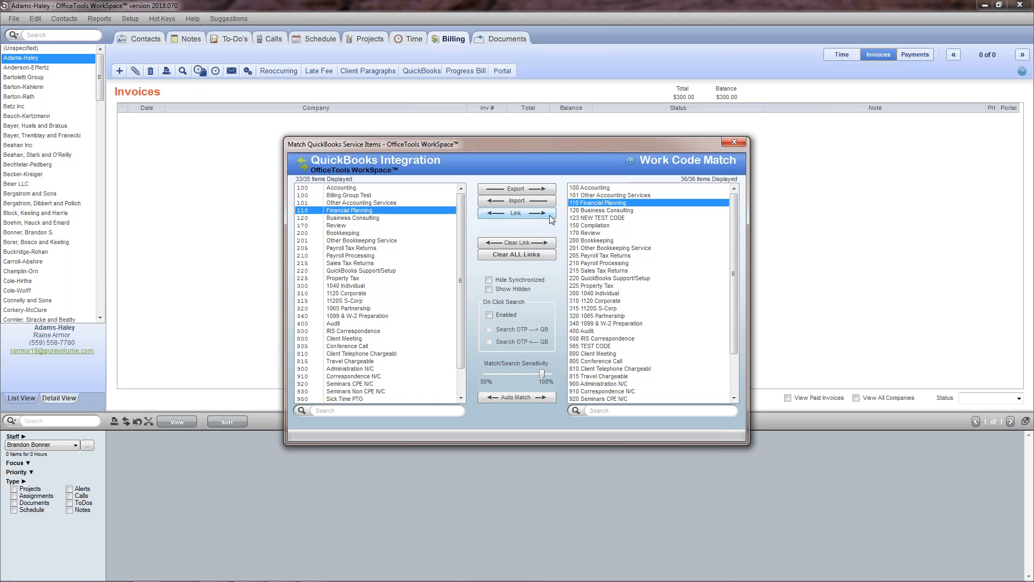
pyautogui.click(734, 146)
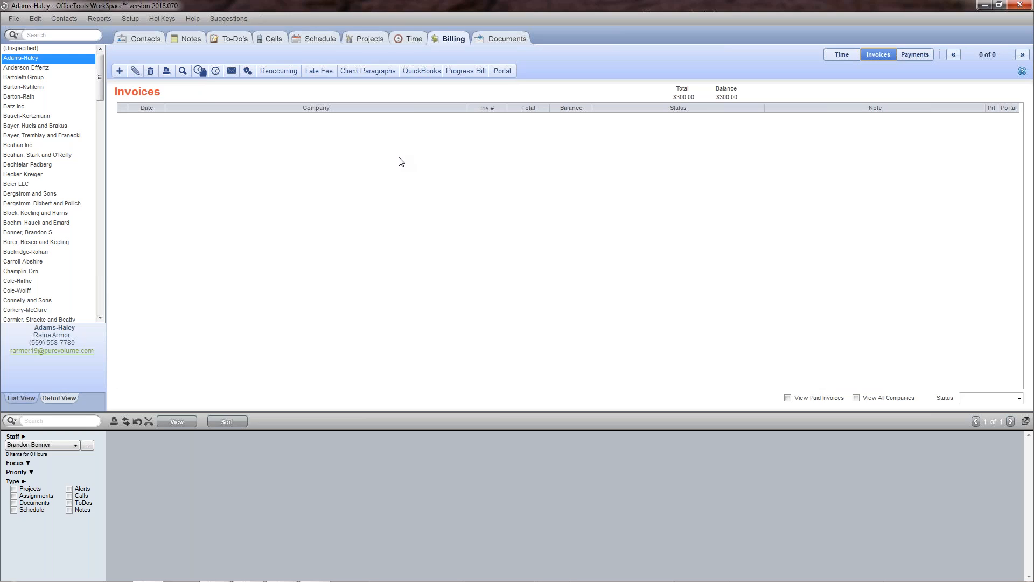
# - Check the Adams-Haley link in the QuickBooks contact match window and close the window
pyautogui.click(130, 19)
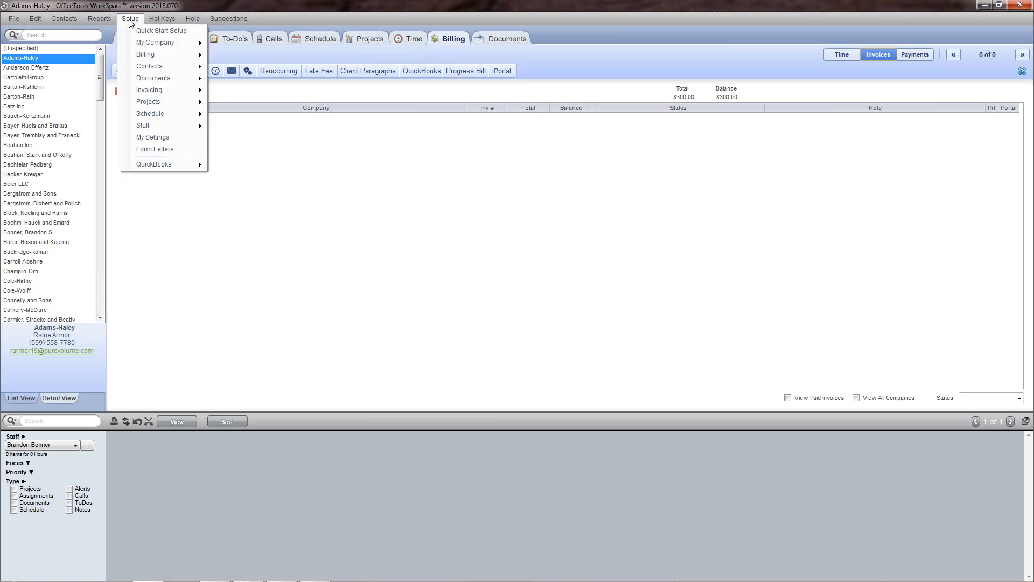
pyautogui.moveTo(199, 164)
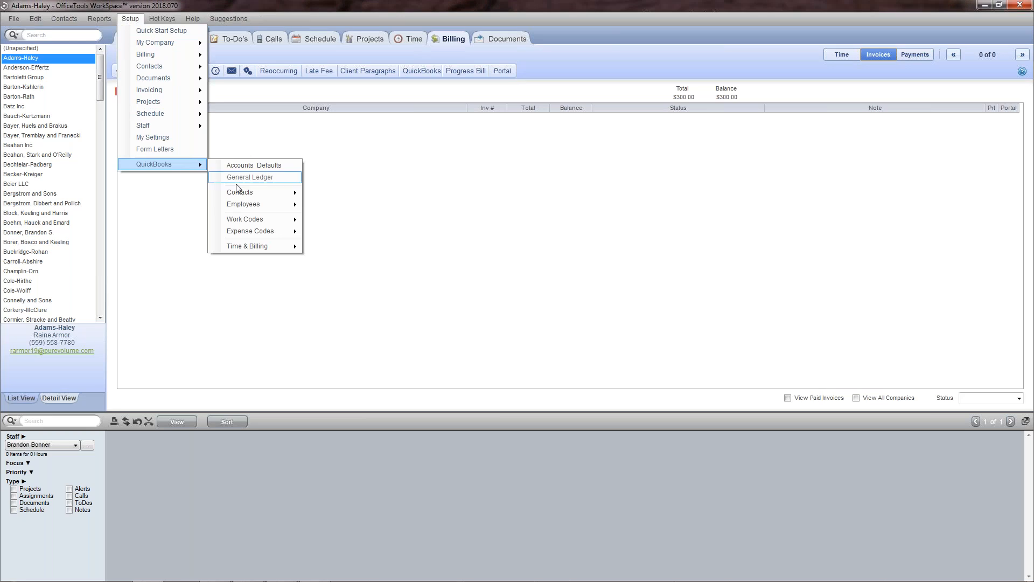
pyautogui.moveTo(247, 195)
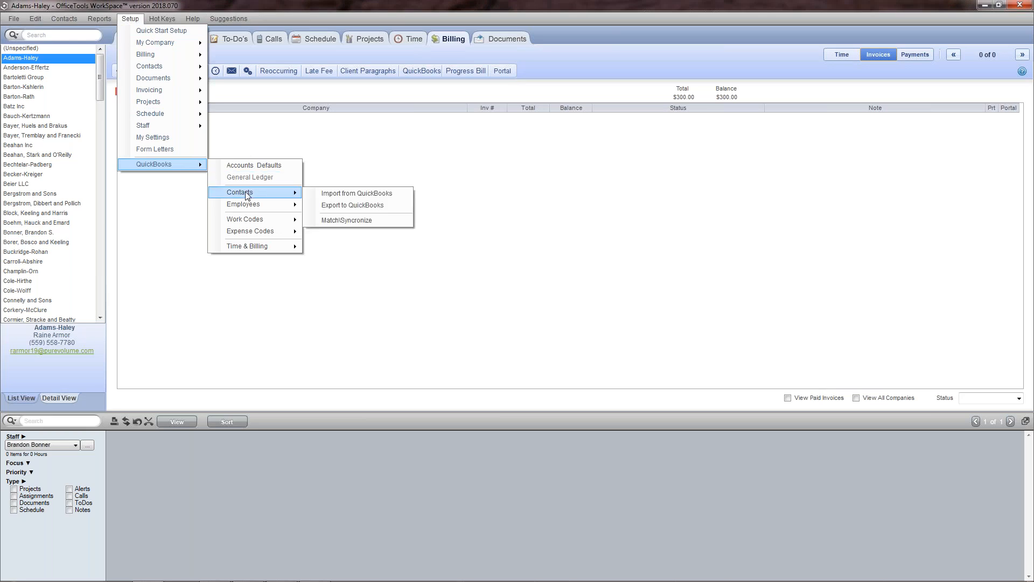
pyautogui.click(342, 222)
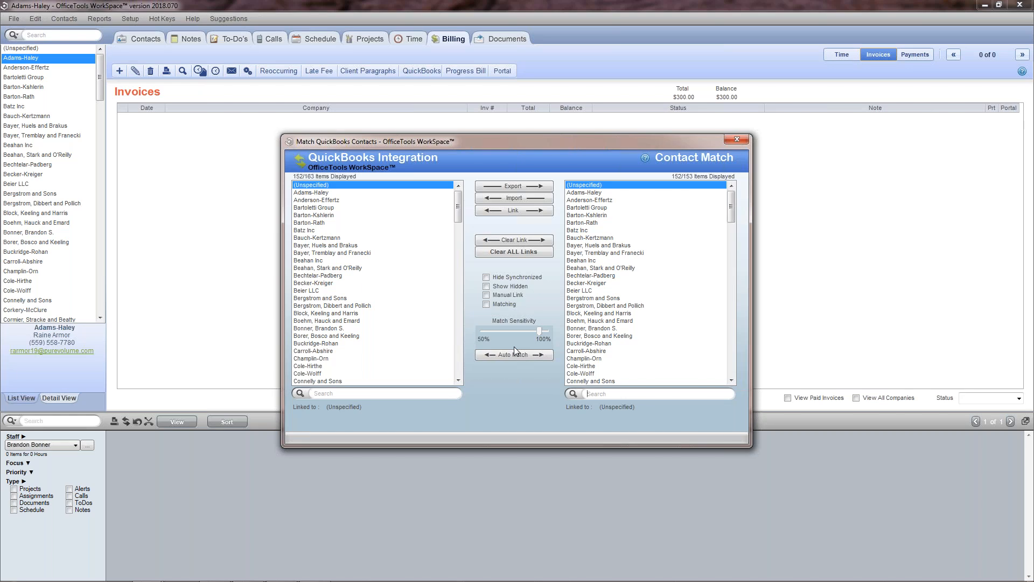
pyautogui.click(364, 193)
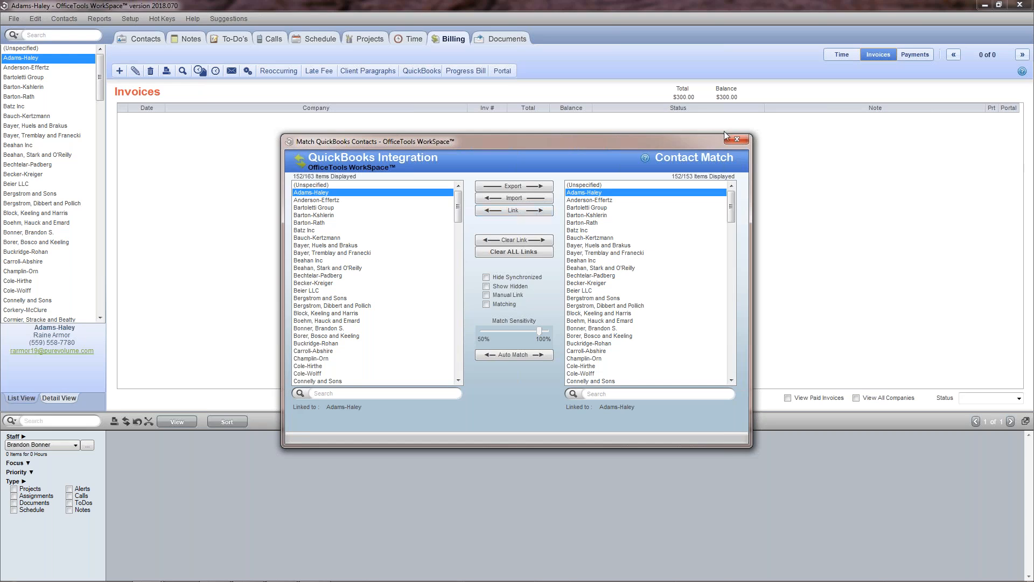
pyautogui.click(737, 140)
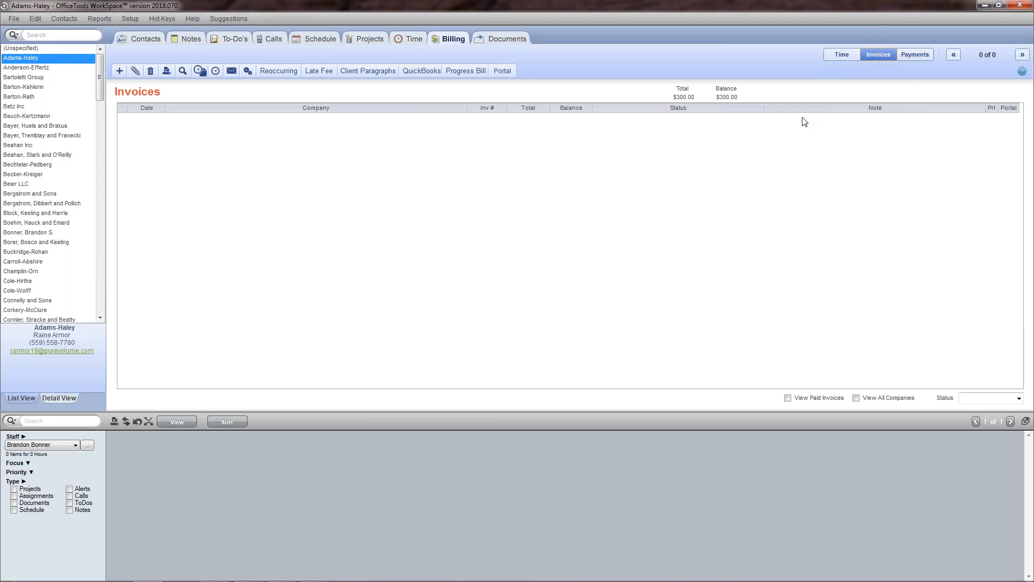
# - Create an invoice for Adams-Haley with an invoice override of $100.00 and the status Final
pyautogui.click(120, 71)
pyautogui.click(149, 85)
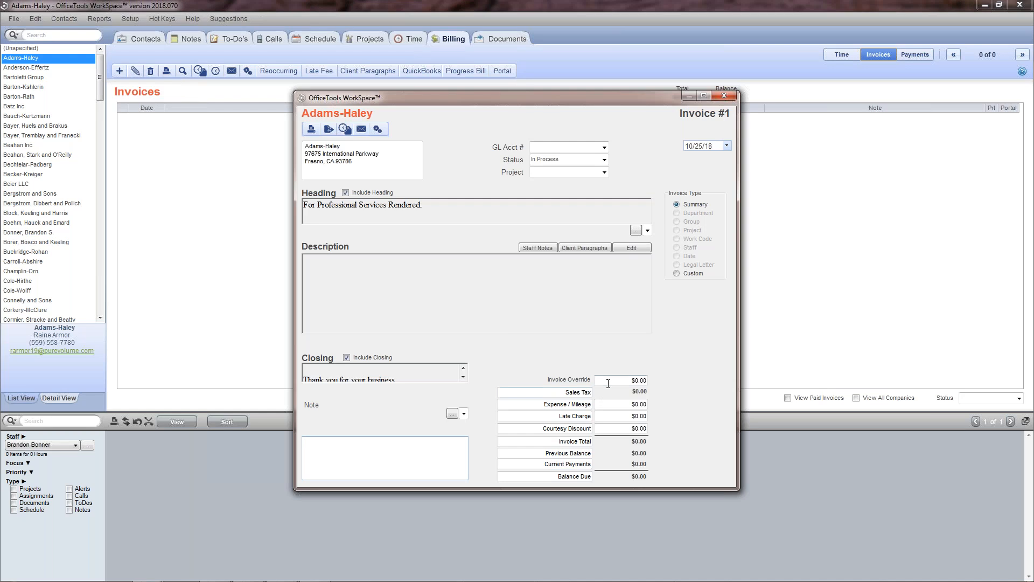
pyautogui.click(625, 382)
pyautogui.press('Tab')
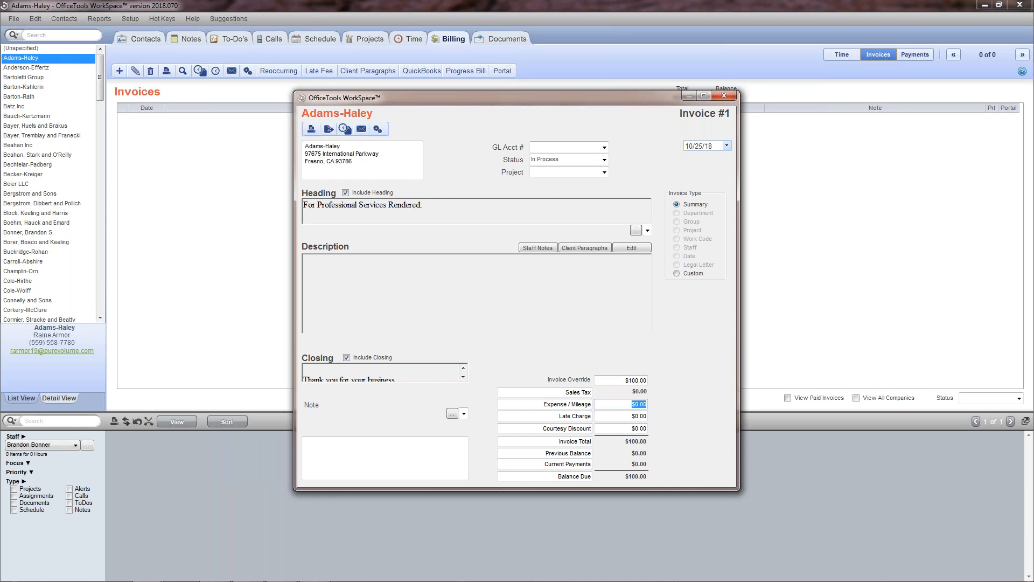
pyautogui.click(604, 159)
pyautogui.click(592, 178)
pyautogui.click(725, 95)
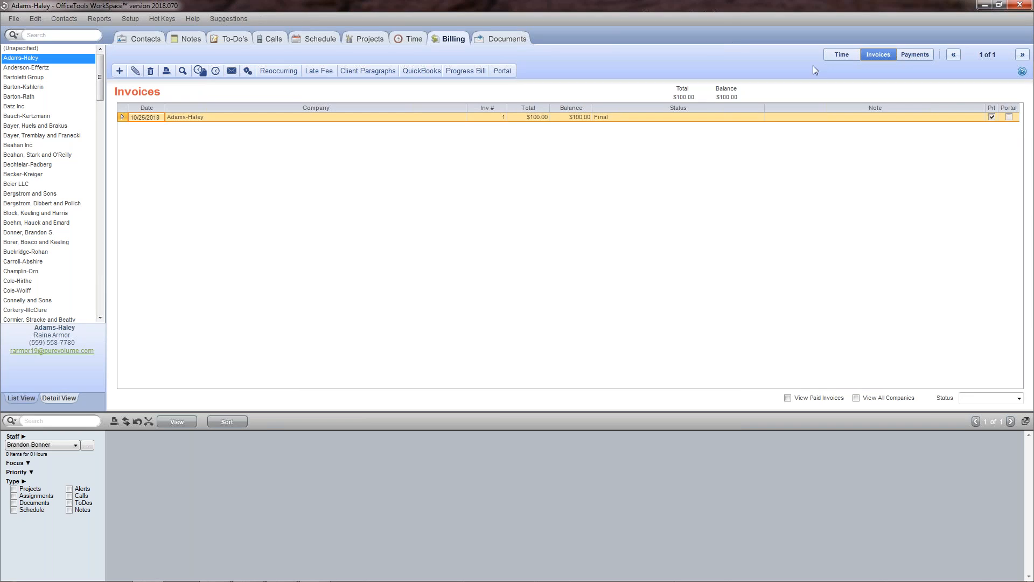
# - Try to export the Adams-Haley invoice #1 to QuickBooks
pyautogui.click(414, 74)
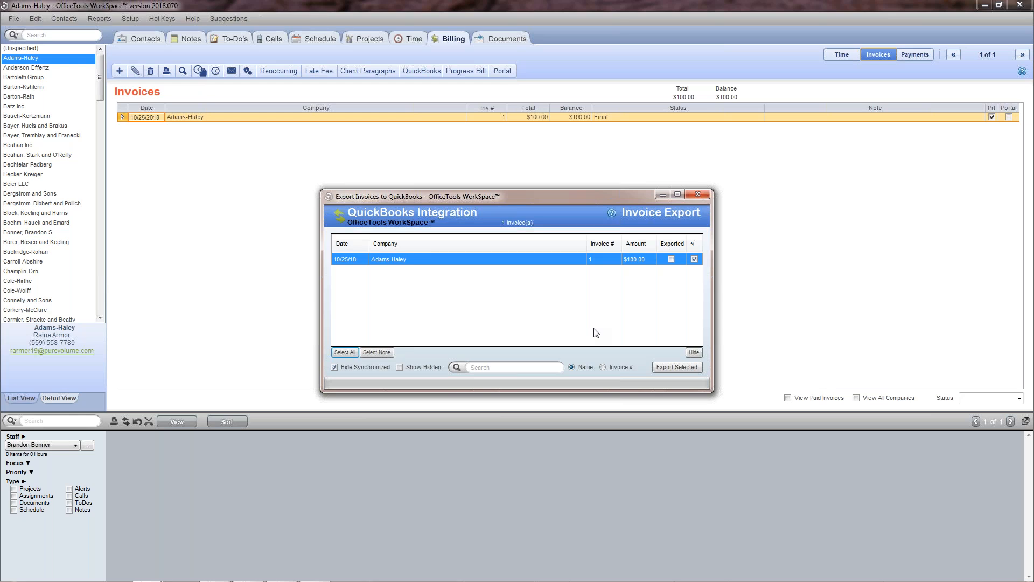
pyautogui.click(695, 259)
pyautogui.click(694, 260)
pyautogui.click(664, 365)
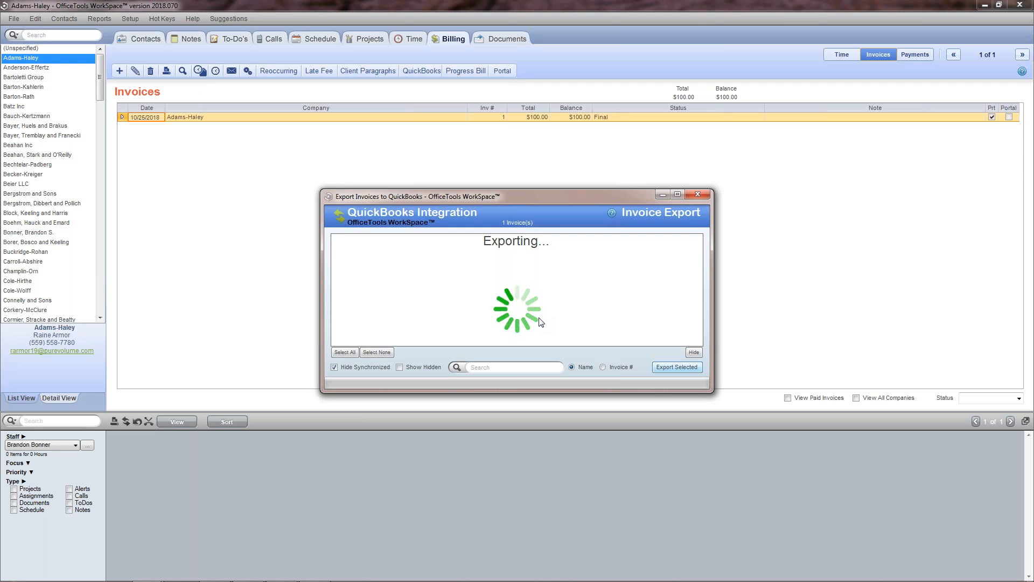
# - End the Office Tools WorkSpace.exe process in Windows Task Manager and close Task Manager
pyautogui.moveTo(458, 580)
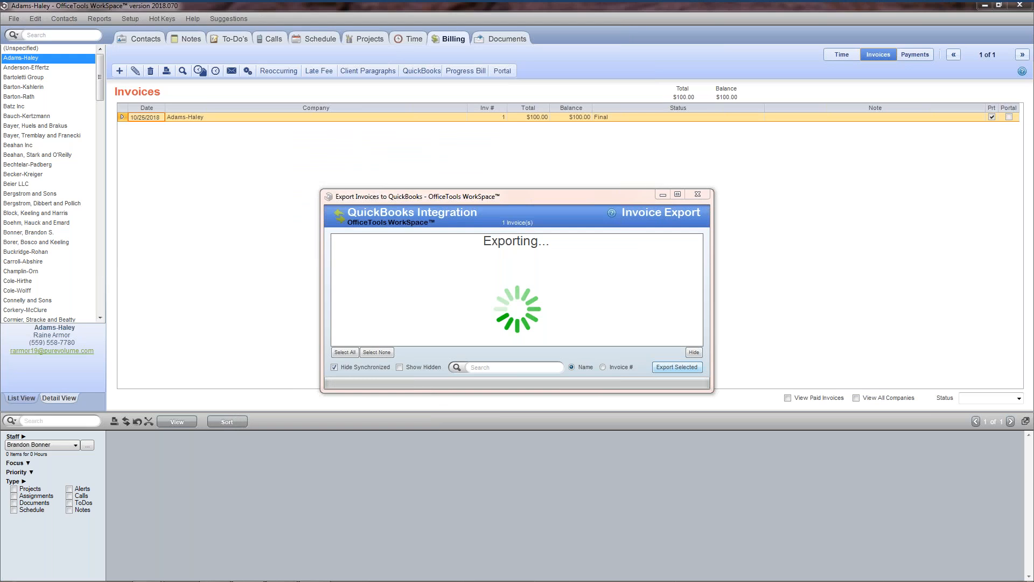
pyautogui.rightClick(496, 567)
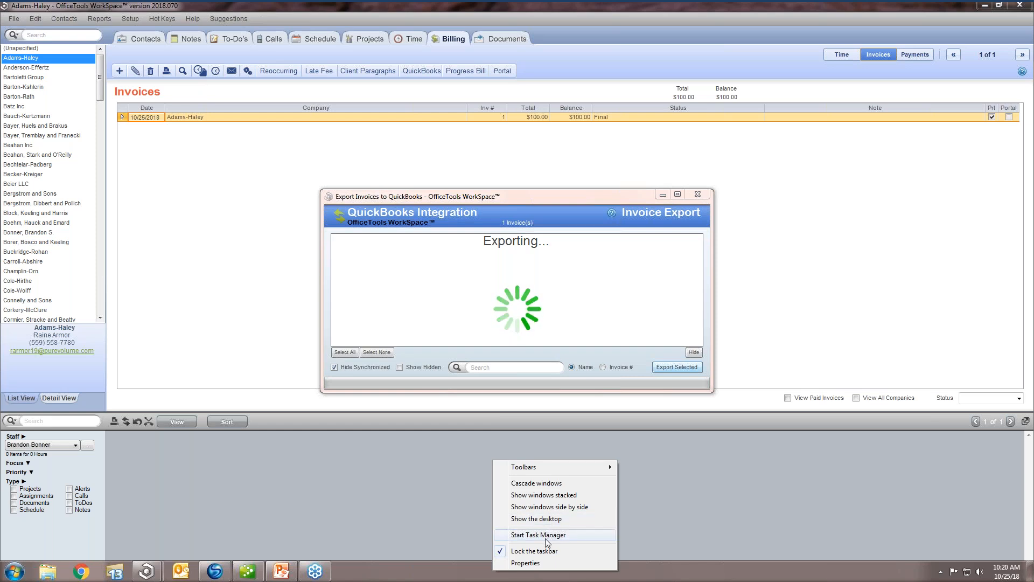
pyautogui.click(547, 538)
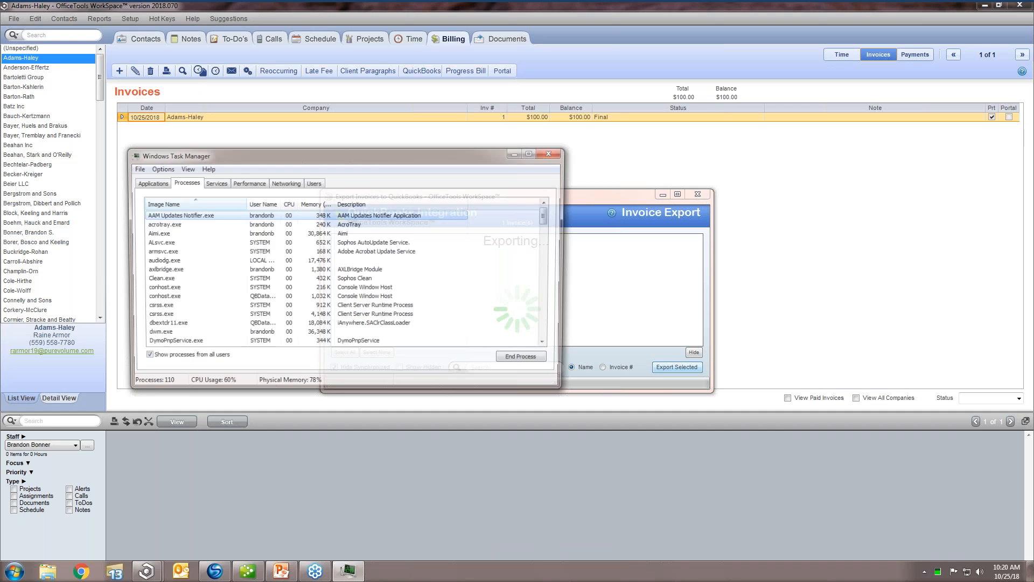
pyautogui.scroll(-15, 251, 312)
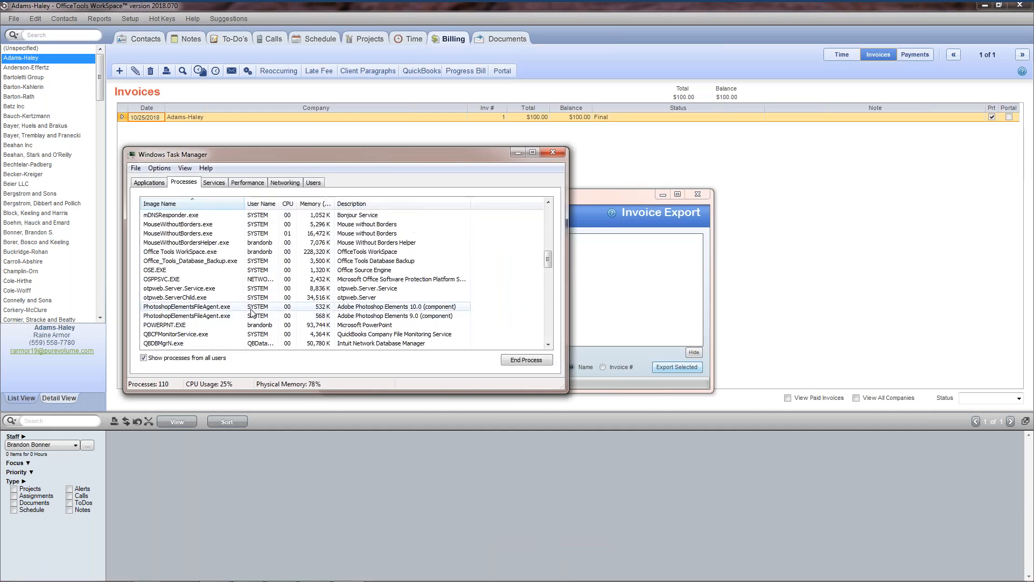
pyautogui.scroll(1, 252, 312)
pyautogui.click(226, 279)
pyautogui.click(508, 362)
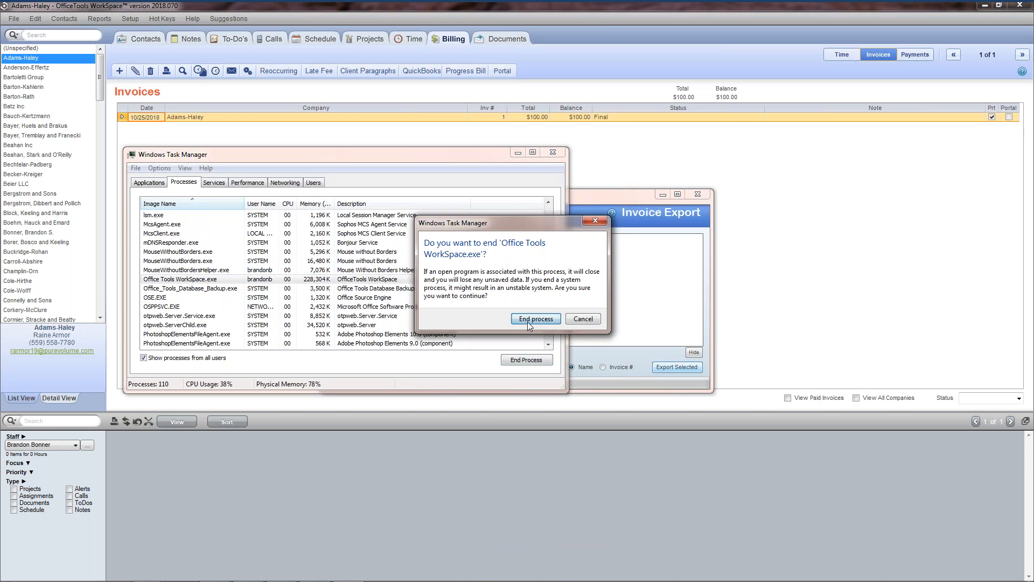
pyautogui.click(528, 318)
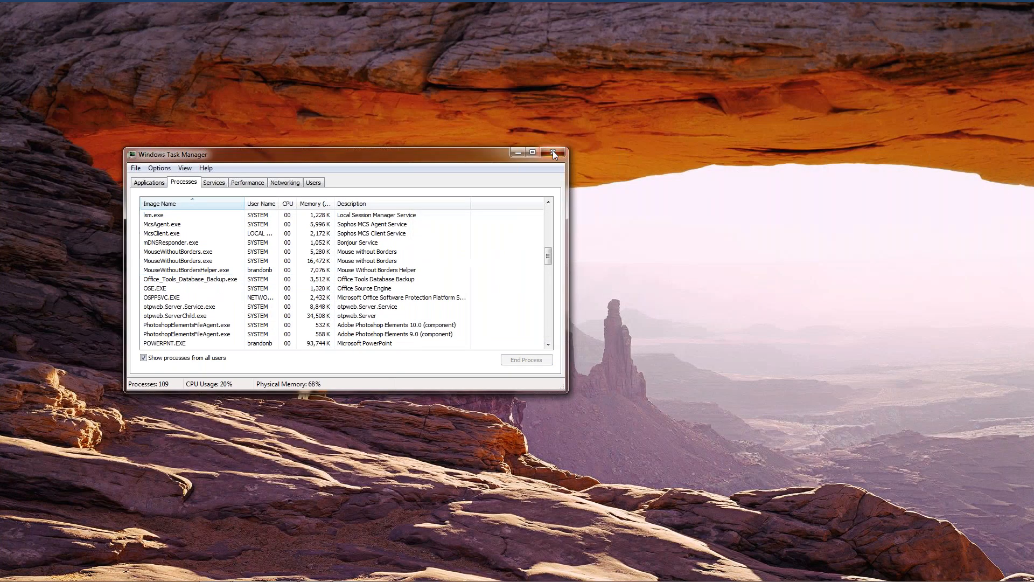
pyautogui.click(553, 151)
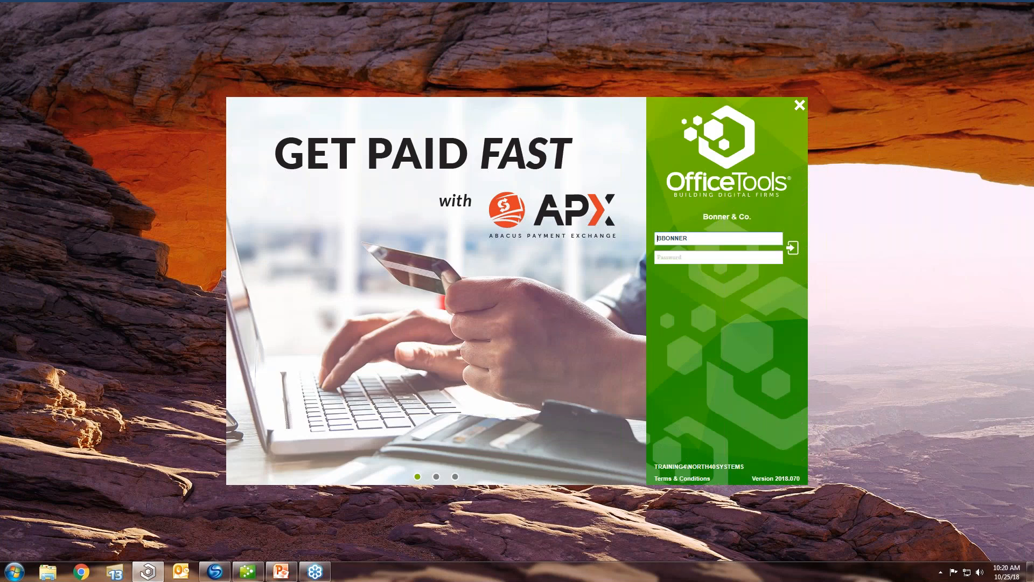
# - Log back in to OfficeTools WorkSpace, clearing the existing login, and dismiss the splash screen and the Aimi window
pyautogui.click(796, 247)
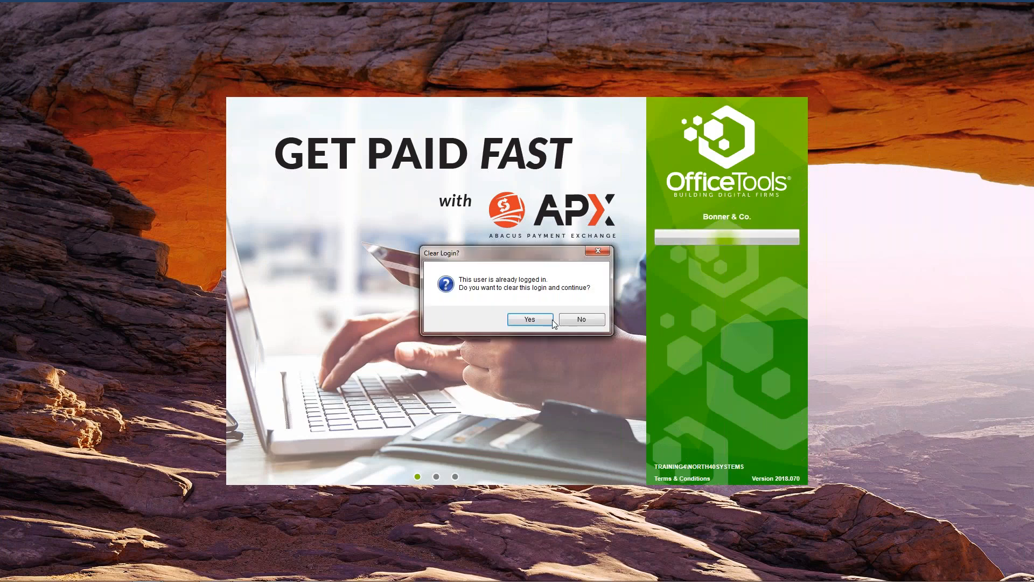
pyautogui.click(547, 318)
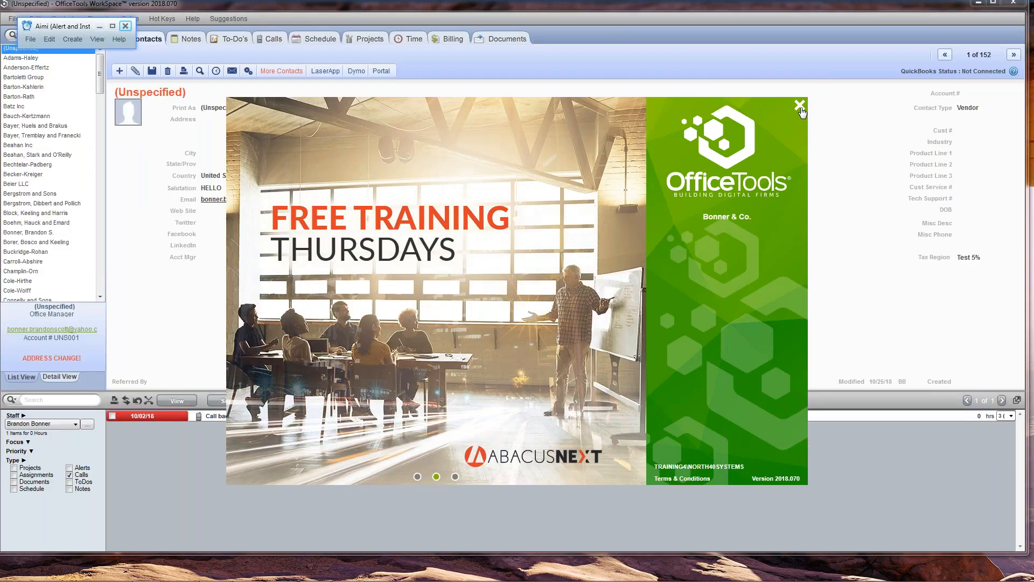
pyautogui.click(800, 107)
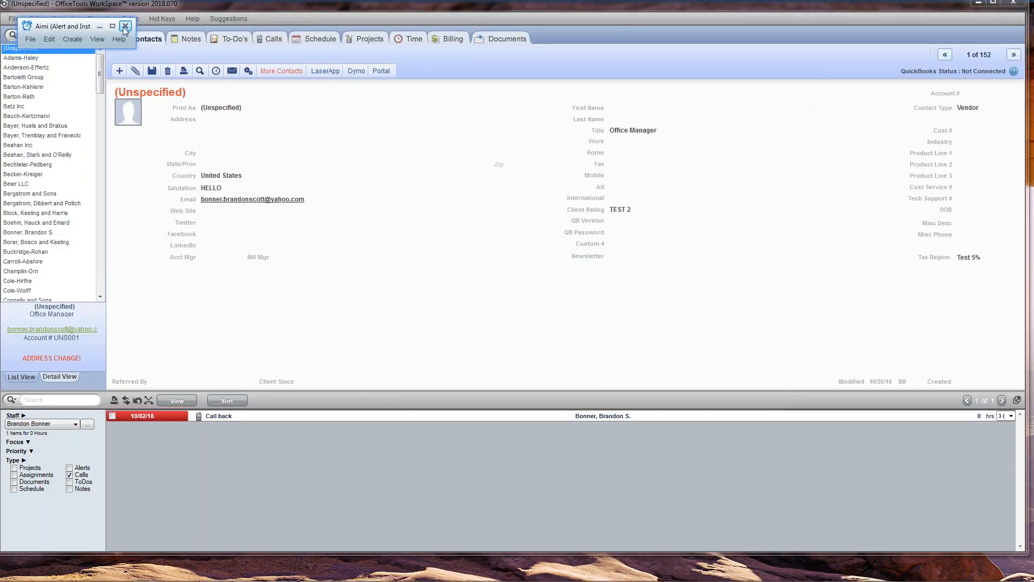
pyautogui.click(125, 26)
# - Turn off the Calls item filter and open the billing records of Adams-Haley
pyautogui.click(69, 474)
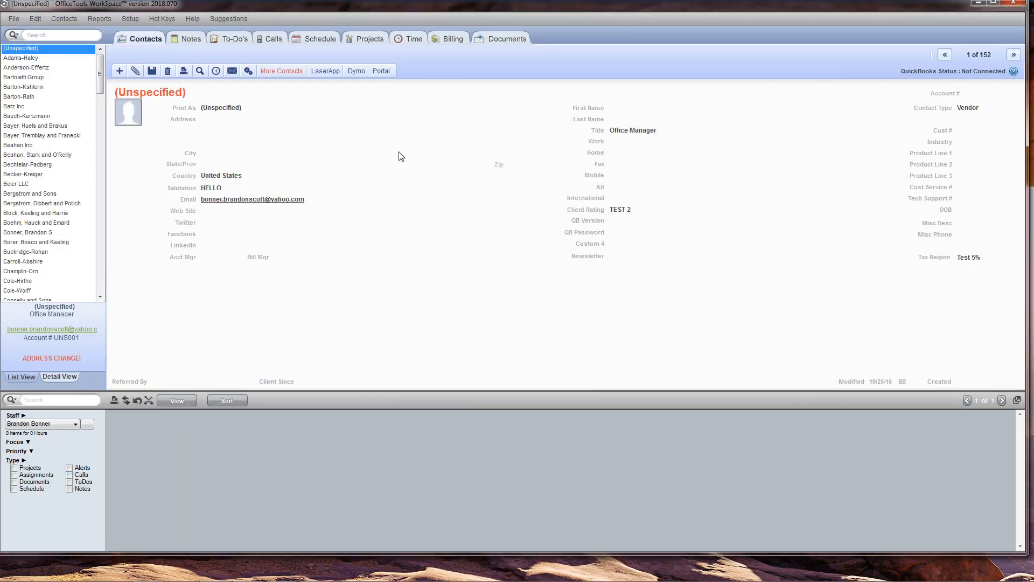
pyautogui.click(457, 44)
pyautogui.click(81, 60)
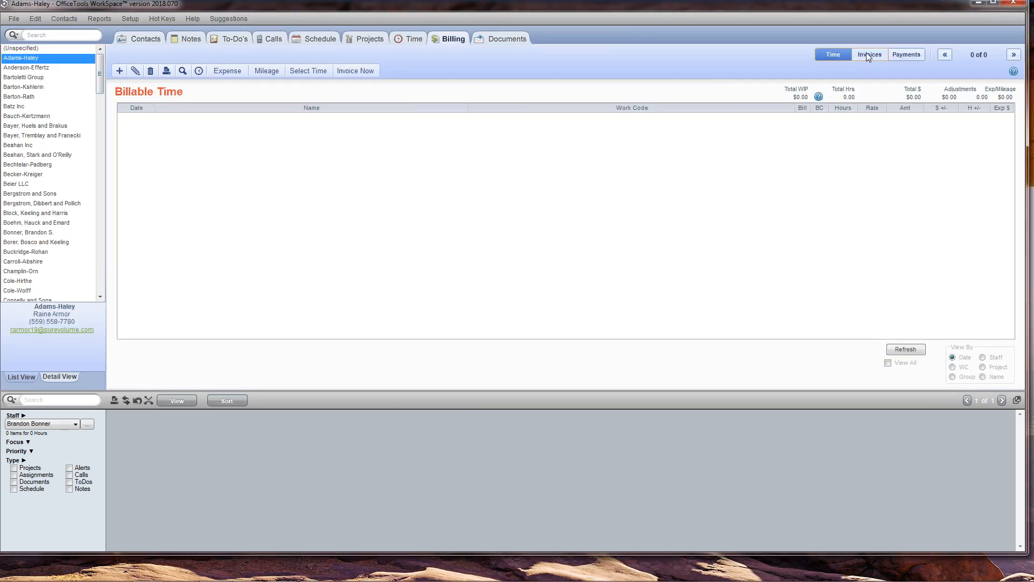
# - Export Adams-Haley invoice #1 for $100.00 to QuickBooks and close the invoice export window
pyautogui.click(866, 53)
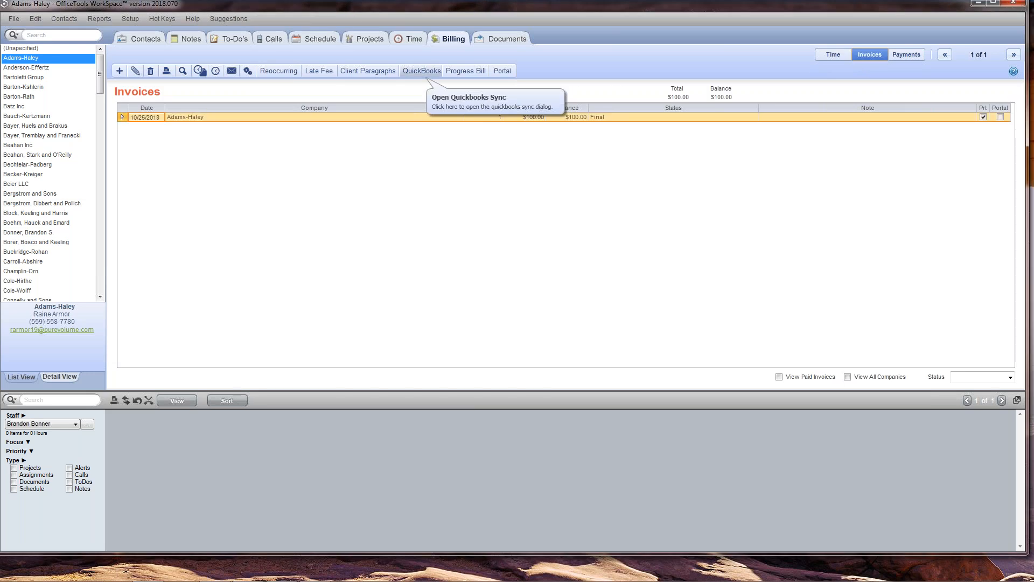
pyautogui.click(894, 56)
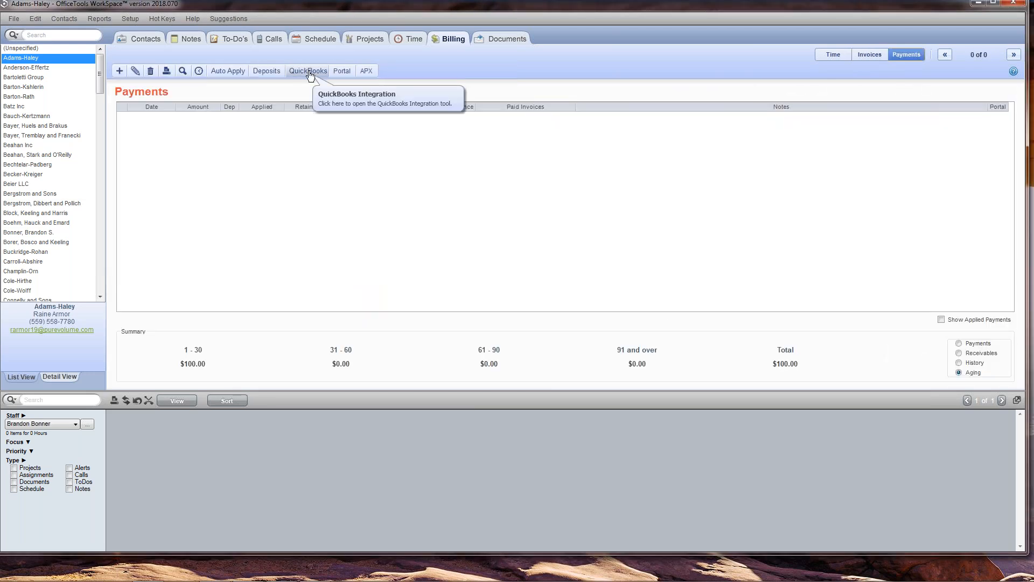
pyautogui.click(871, 56)
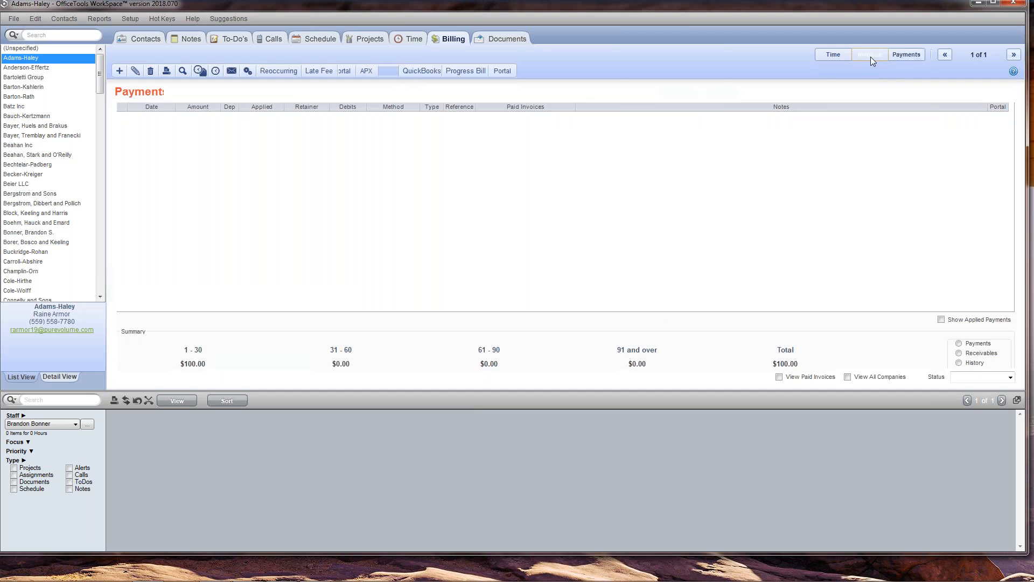
pyautogui.click(423, 73)
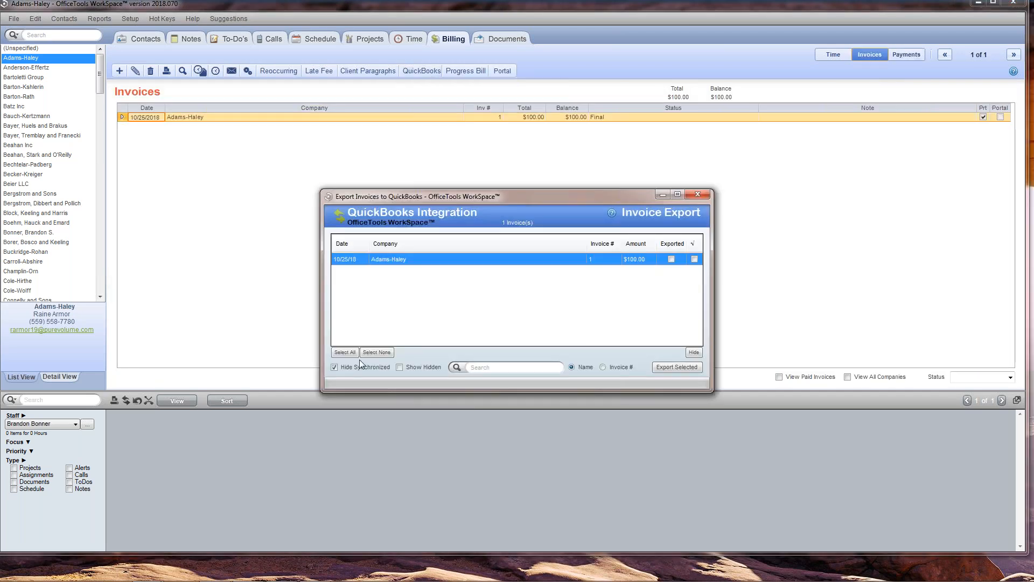
pyautogui.click(673, 367)
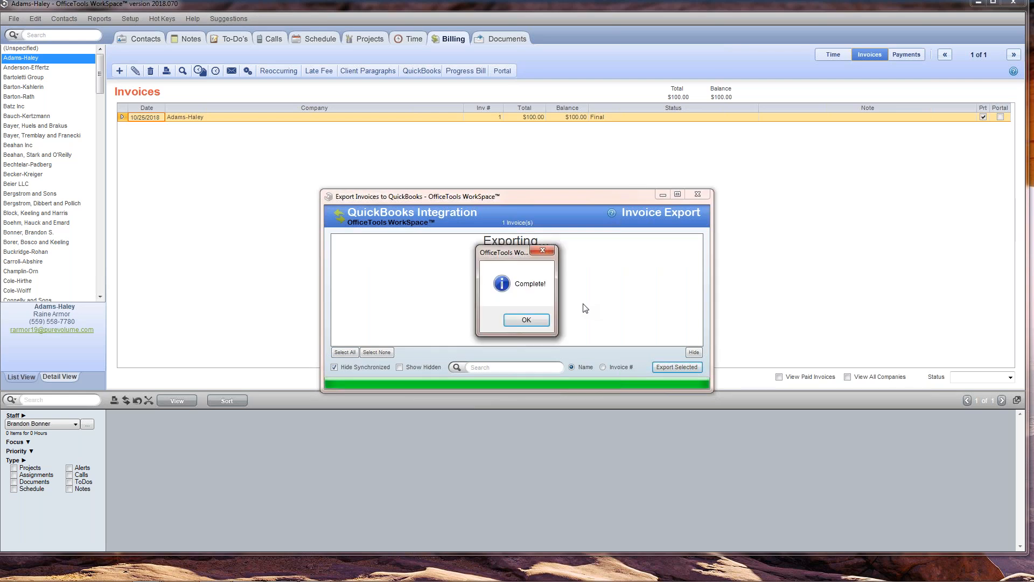
pyautogui.click(536, 320)
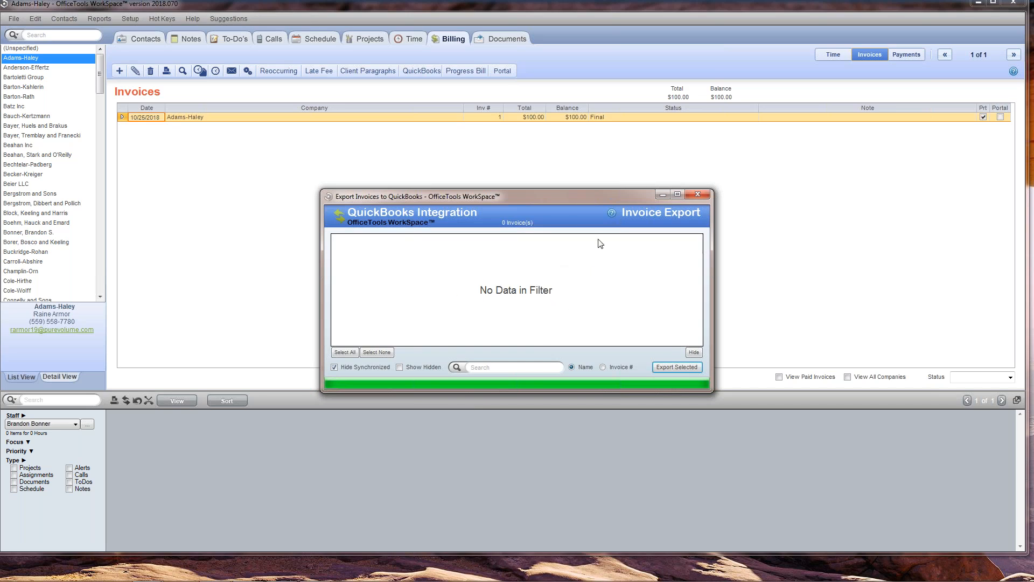
pyautogui.click(698, 194)
# - Recheck the invoice export list, then switch to QuickBooks to review the Adams-Haley transactions and return to OfficeTools WorkSpace
pyautogui.click(422, 71)
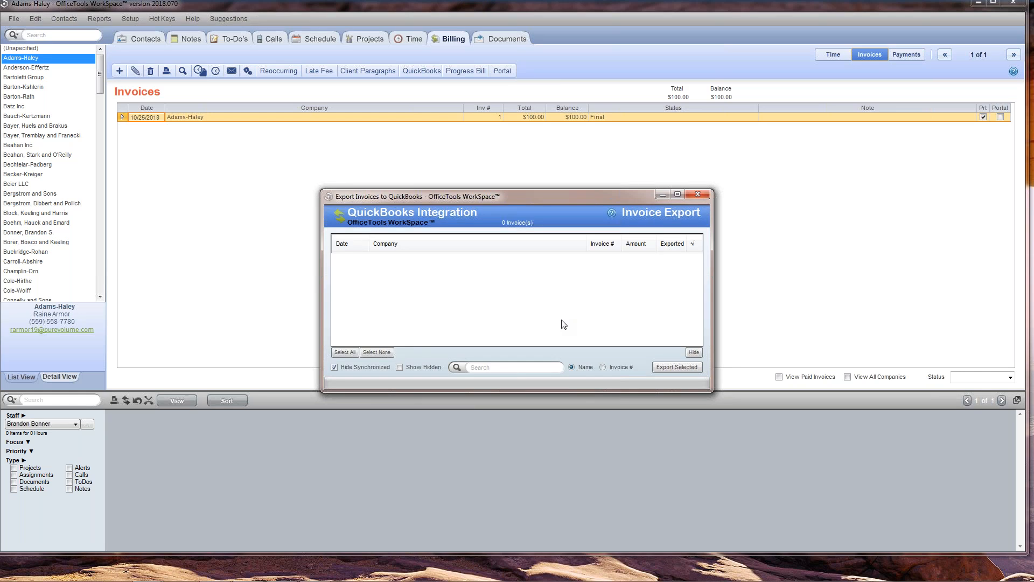
pyautogui.click(696, 195)
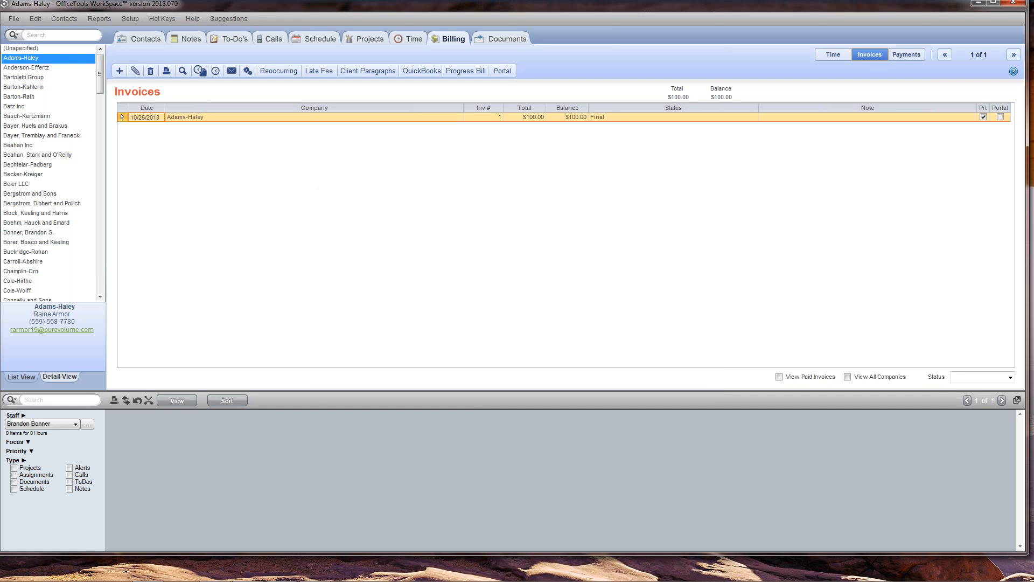
pyautogui.moveTo(383, 125); pyautogui.dragTo(572, 4)
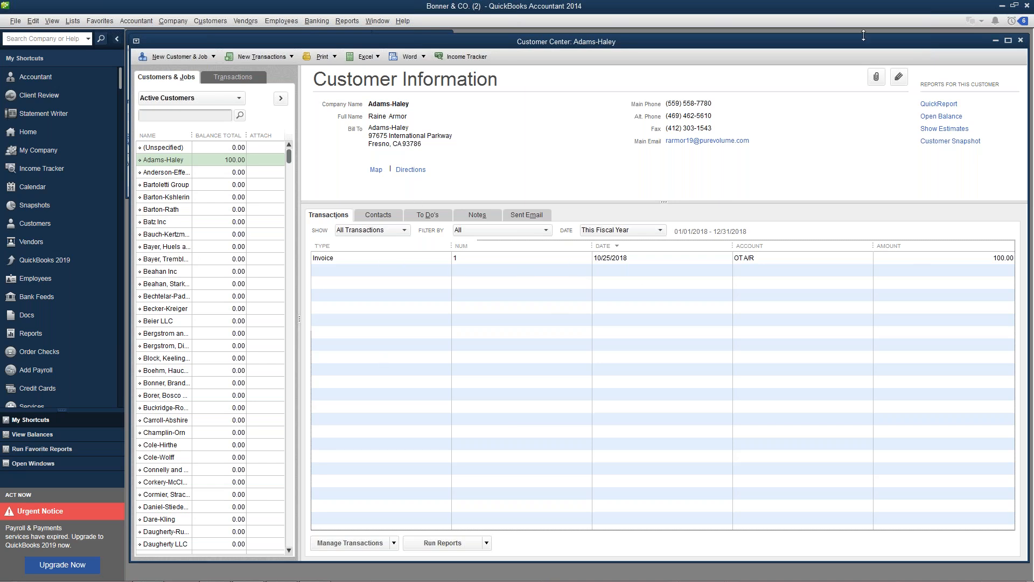
pyautogui.click(1002, 5)
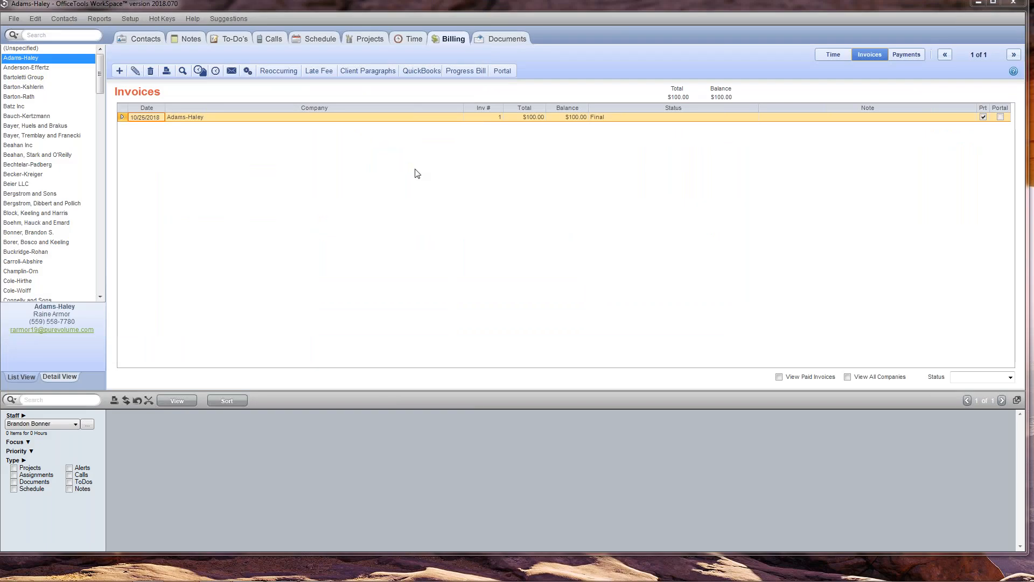
# - Record and save a new $100.00 payment for Adams-Haley, applied to invoice #1
pyautogui.click(897, 57)
pyautogui.click(119, 71)
pyautogui.click(153, 86)
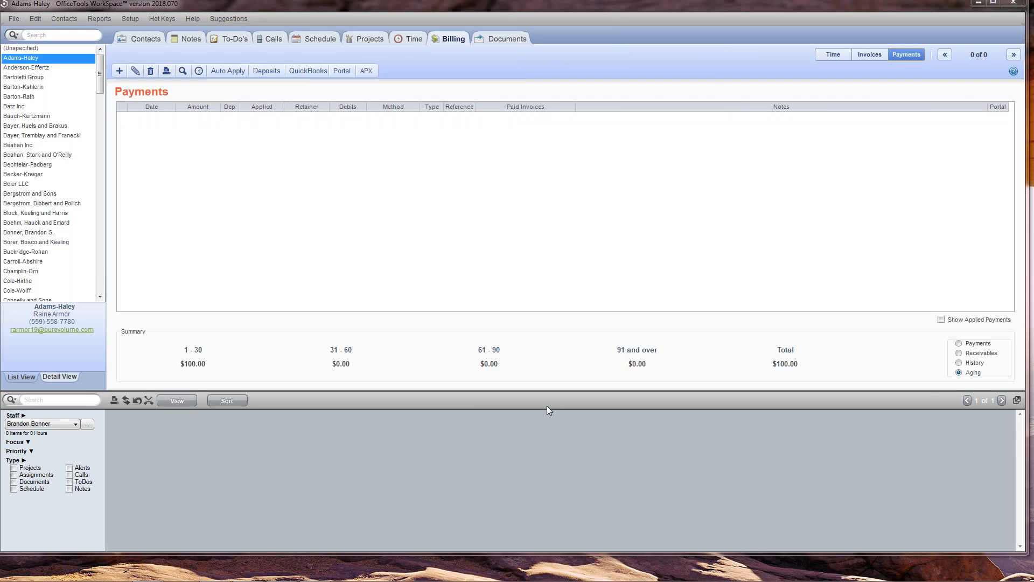
pyautogui.write('100')
pyautogui.press('Tab')
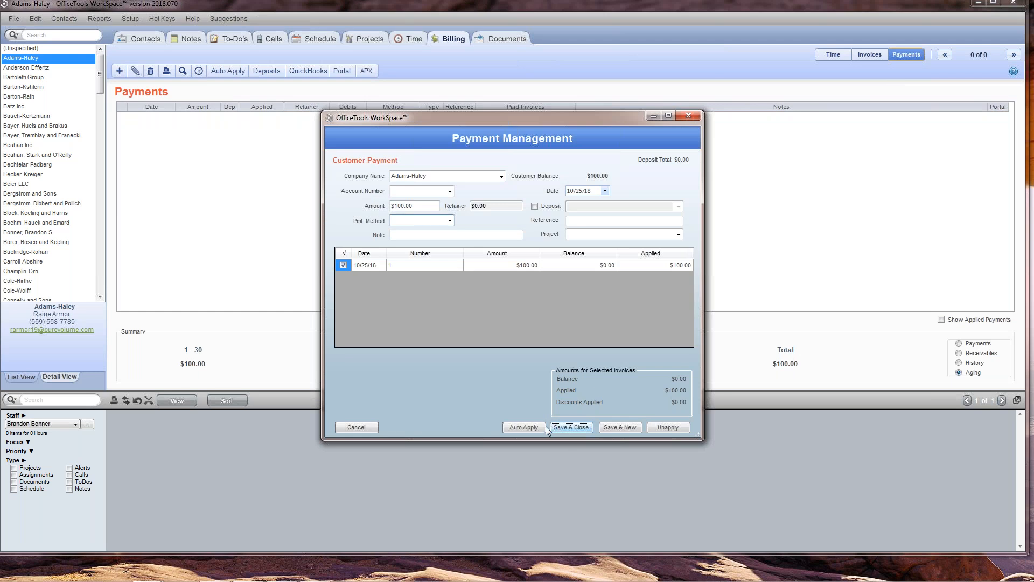
pyautogui.click(560, 427)
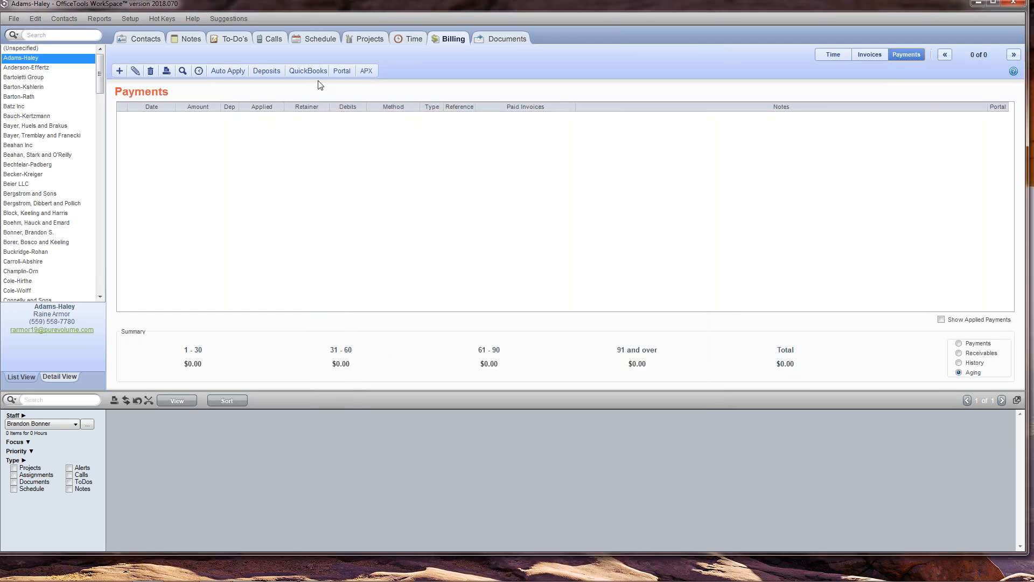
# - Try to export the $100.00 Adams-Haley payment to QuickBooks, inspect its export status, and close the payment export window
pyautogui.click(308, 70)
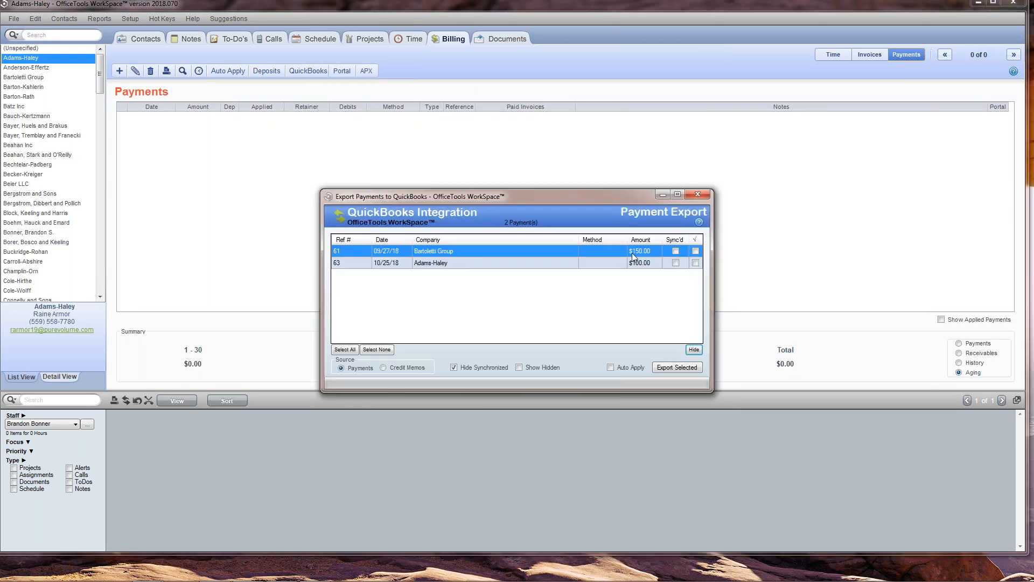
pyautogui.click(695, 263)
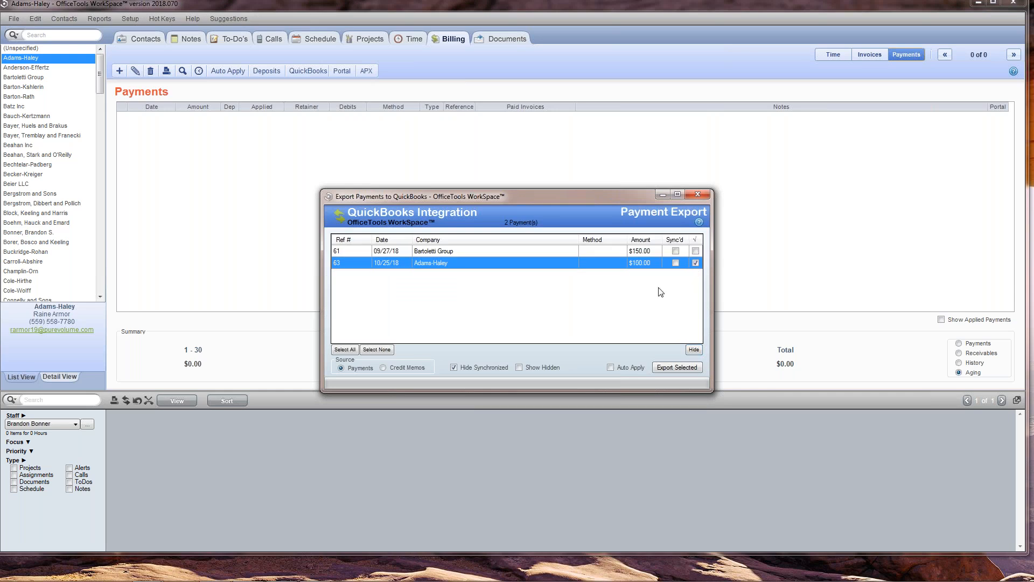
pyautogui.click(687, 366)
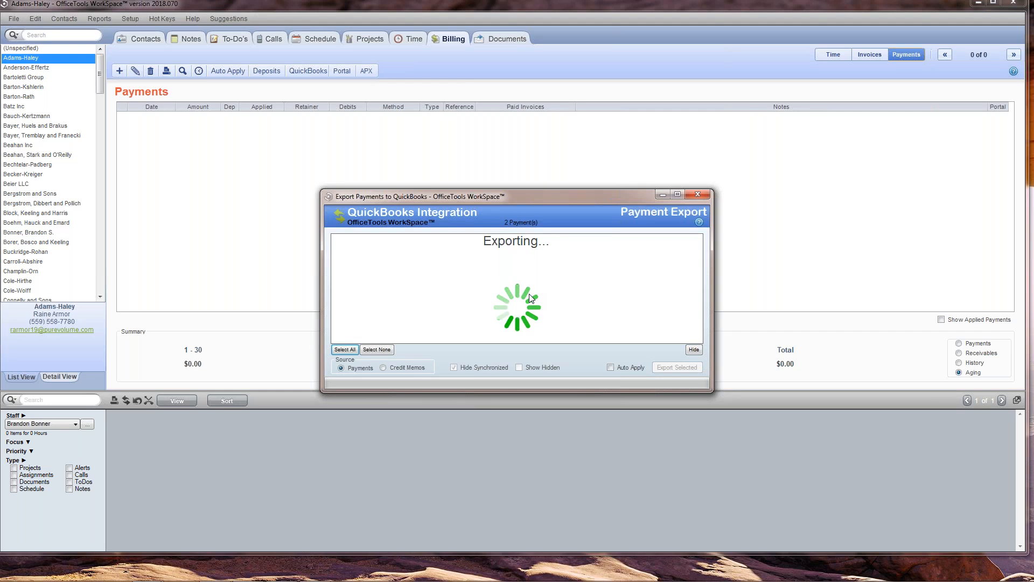
pyautogui.click(617, 321)
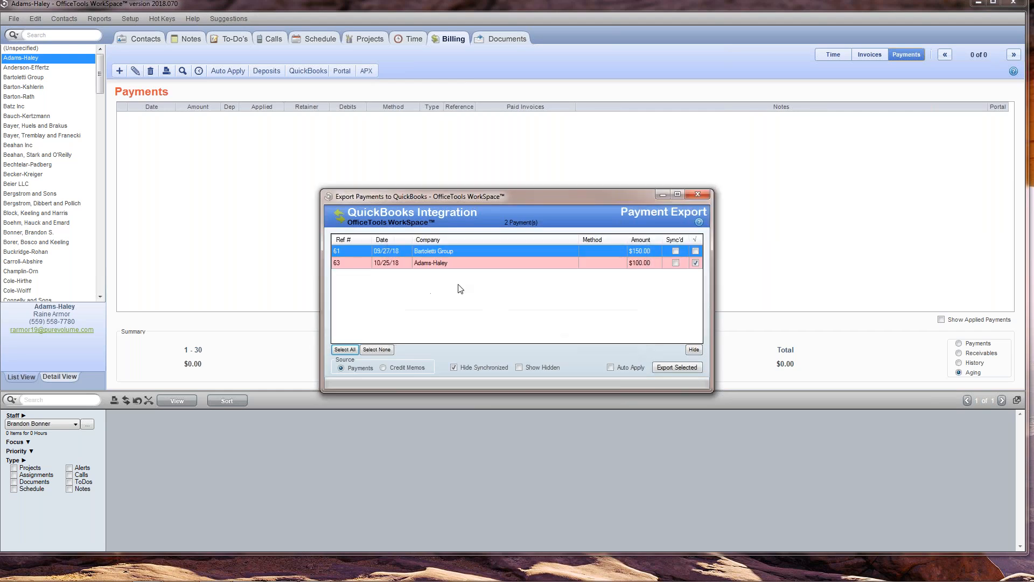
pyautogui.click(451, 263)
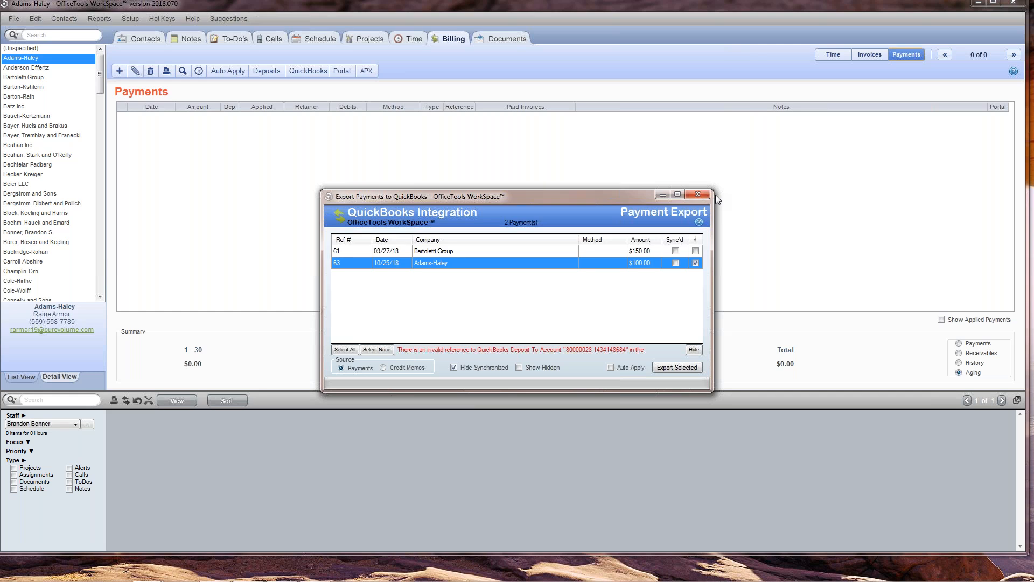
pyautogui.click(700, 192)
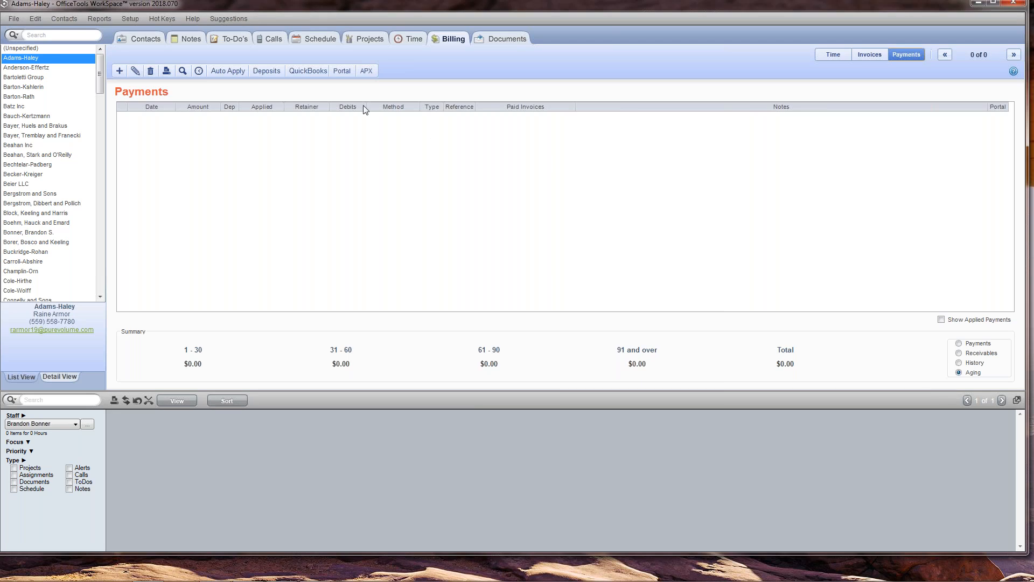
# - Open the QuickBooks account defaults and review the accounts payable, deposit, accounts receivable and payroll account settings
pyautogui.click(131, 19)
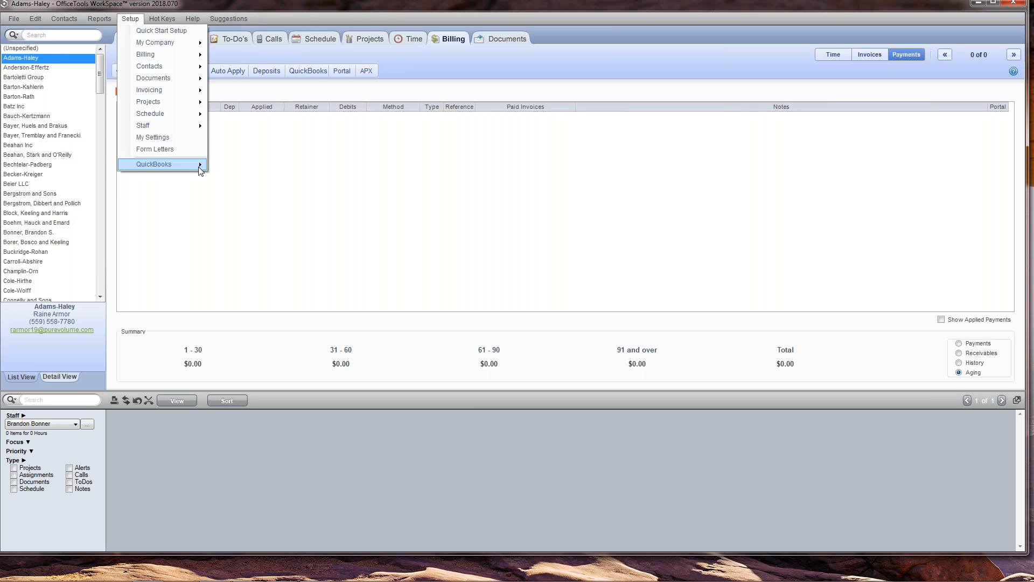
pyautogui.moveTo(201, 170)
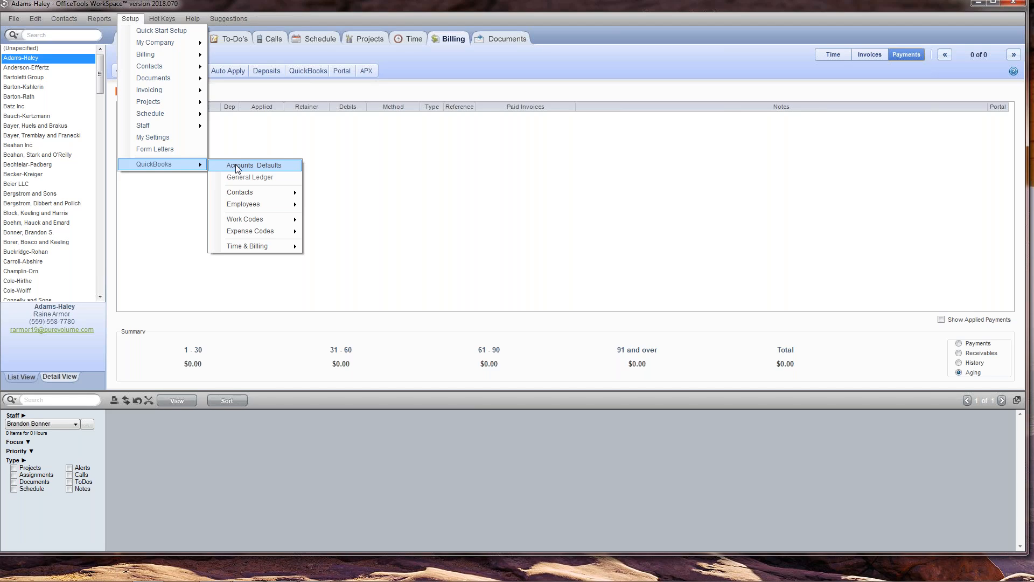
pyautogui.click(238, 168)
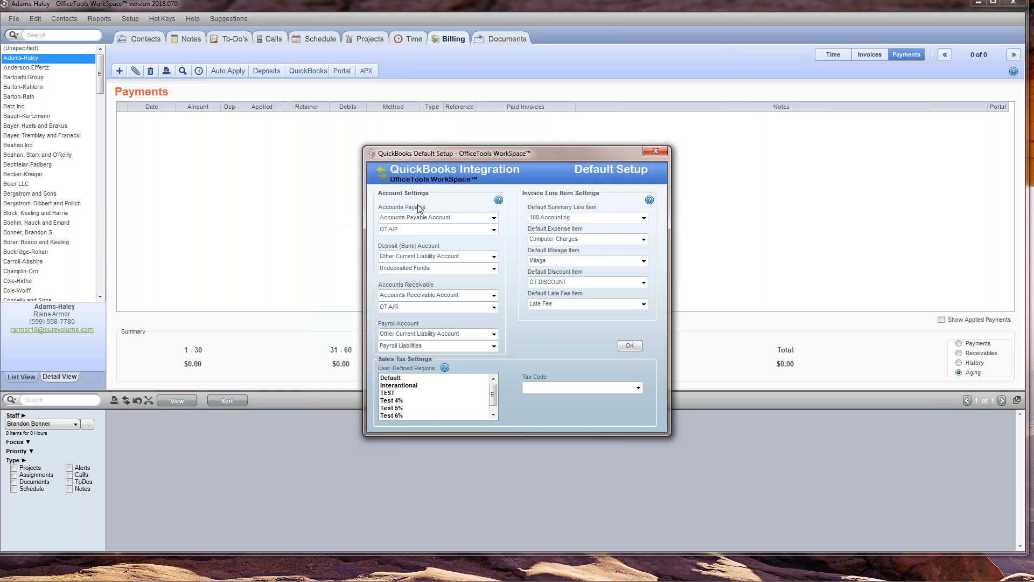
pyautogui.click(417, 228)
pyautogui.click(433, 268)
pyautogui.click(419, 307)
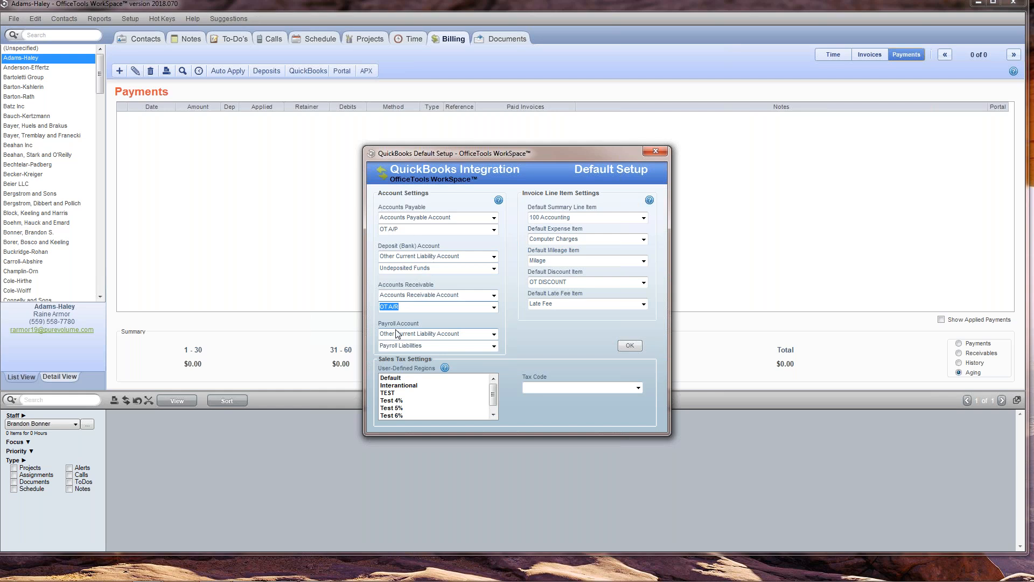
pyautogui.click(437, 348)
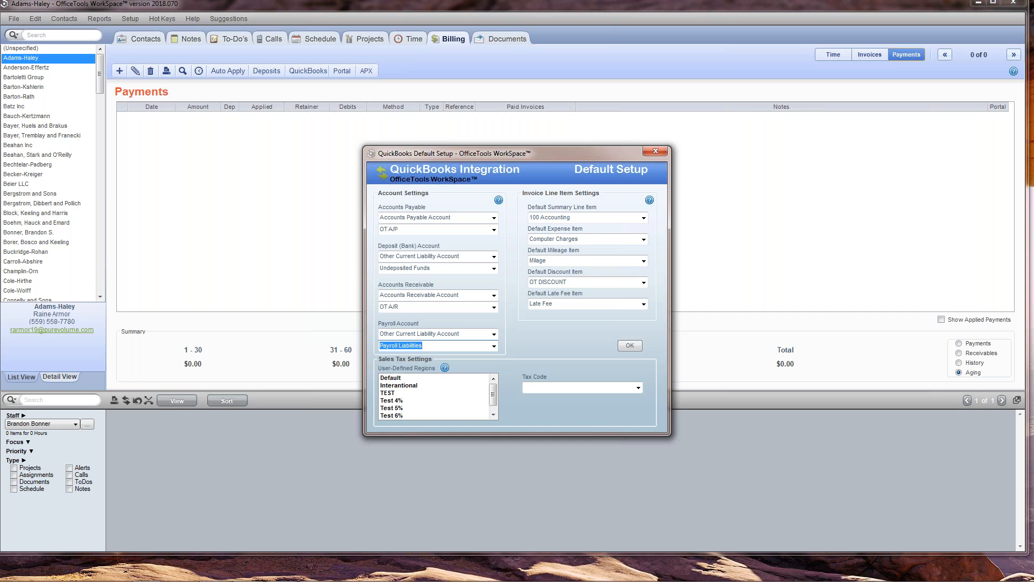
# - Examine the default summary line item in the QuickBooks invoice line item settings and close the default setup
pyautogui.click(572, 218)
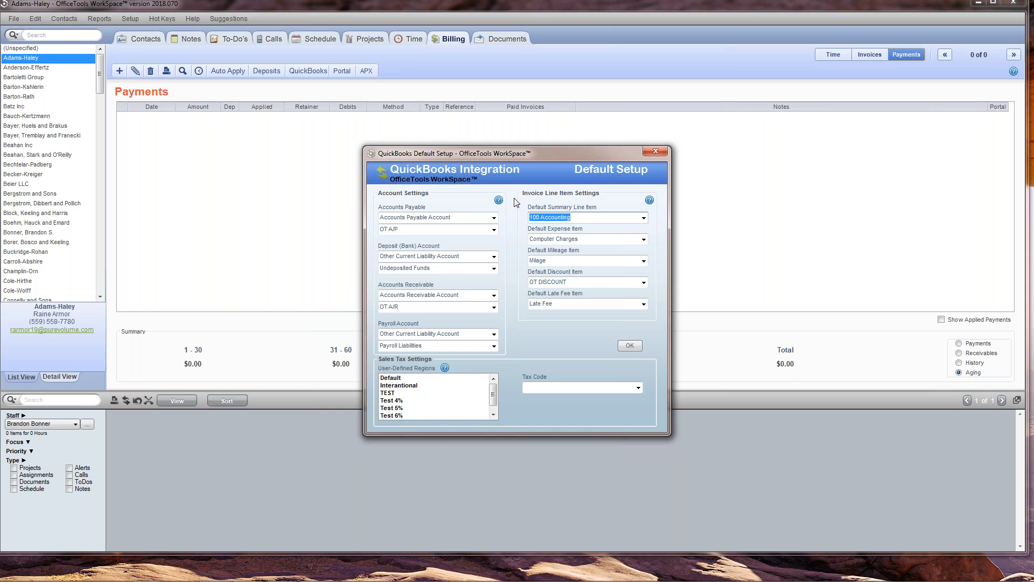
pyautogui.click(576, 219)
pyautogui.moveTo(575, 219); pyautogui.dragTo(515, 234)
pyautogui.click(572, 217)
pyautogui.click(660, 154)
pyautogui.click(131, 18)
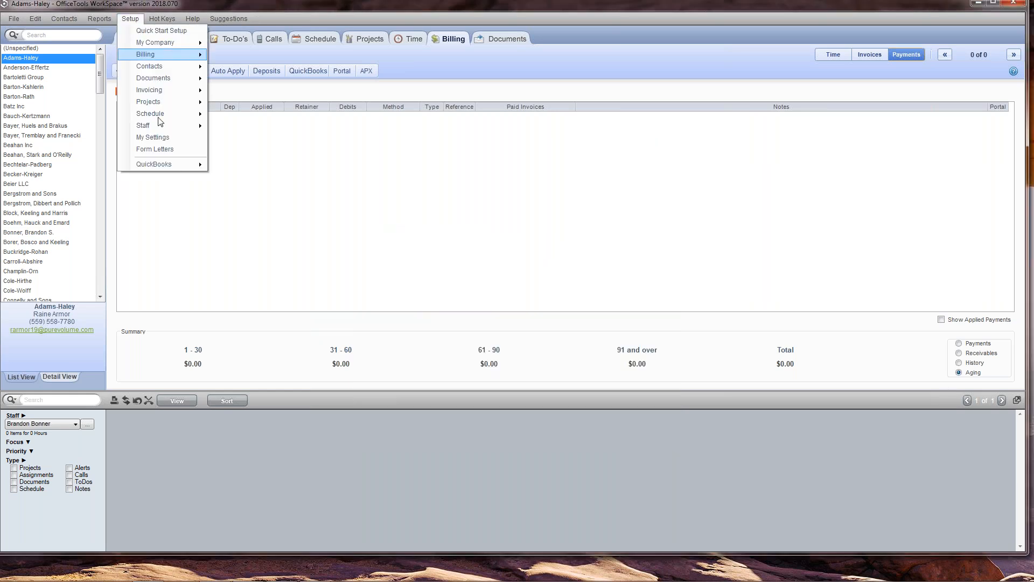
pyautogui.moveTo(186, 166)
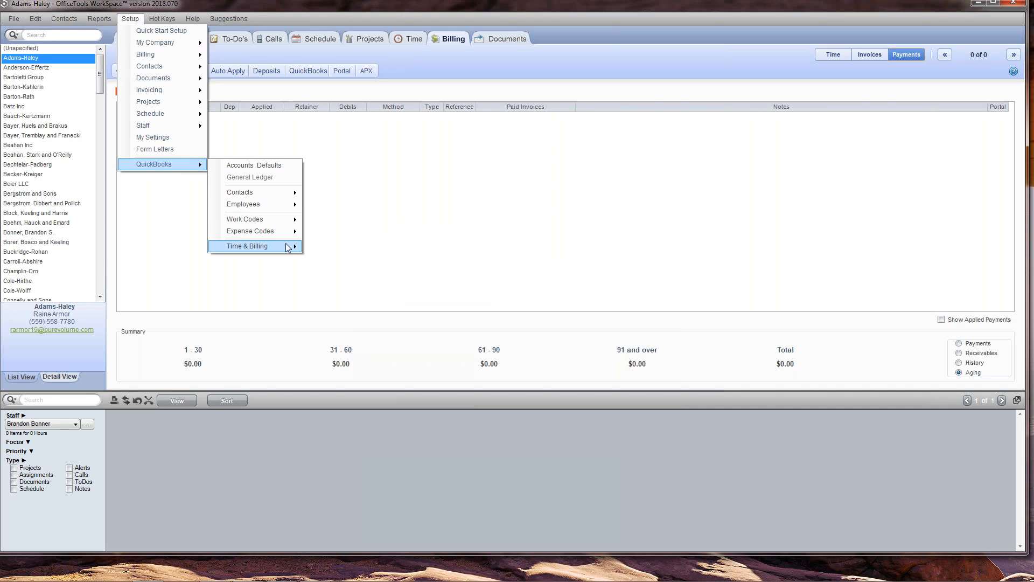
pyautogui.moveTo(286, 245)
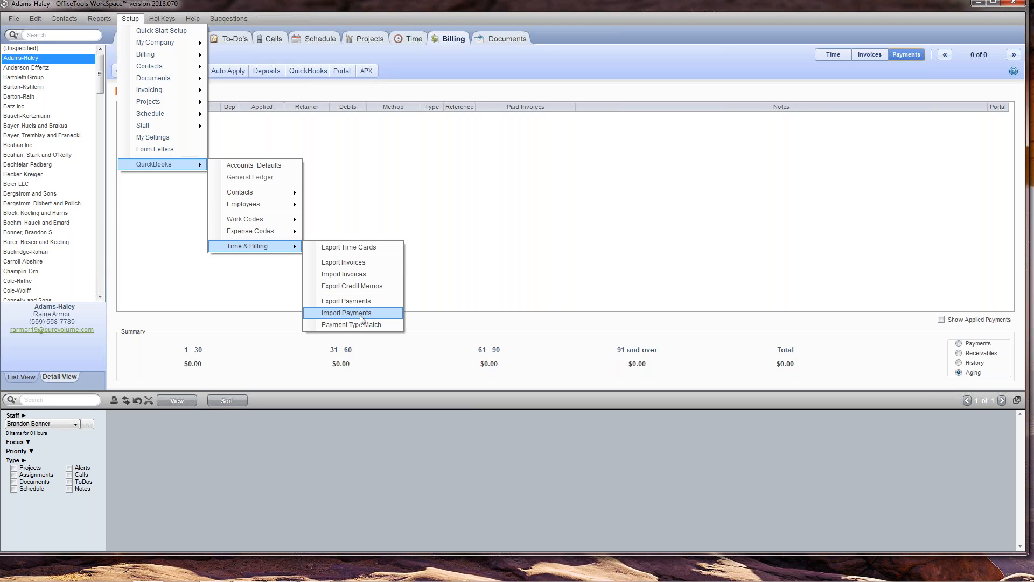
pyautogui.click(477, 5)
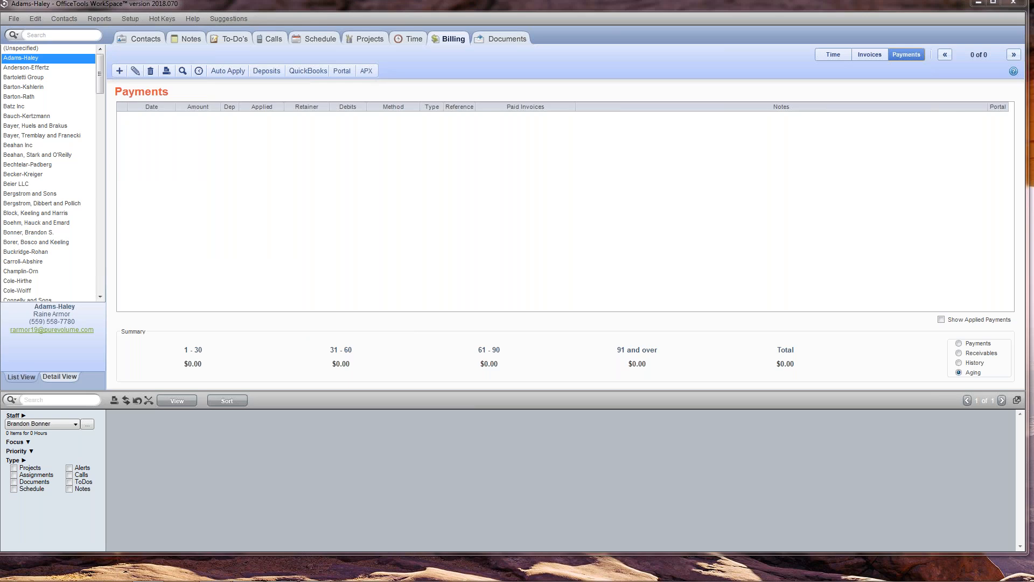